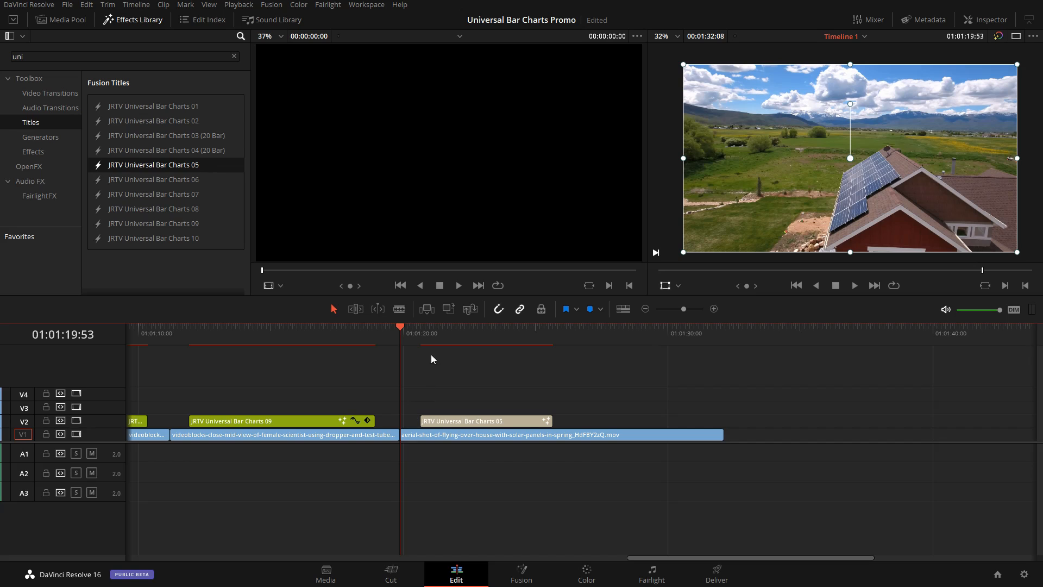
# Step: Extend the JRTV Universal Bar Charts 05 title on V2 to about 10 seconds and set its bar width to 1.664
pyautogui.moveTo(459, 329); pyautogui.dragTo(507, 333)
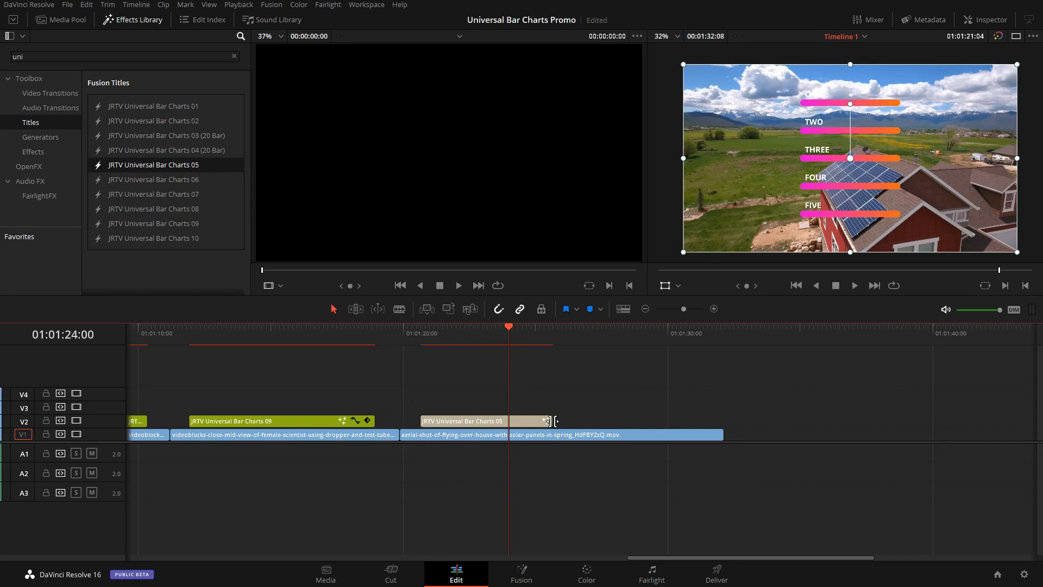
pyautogui.moveTo(554, 421); pyautogui.dragTo(688, 421)
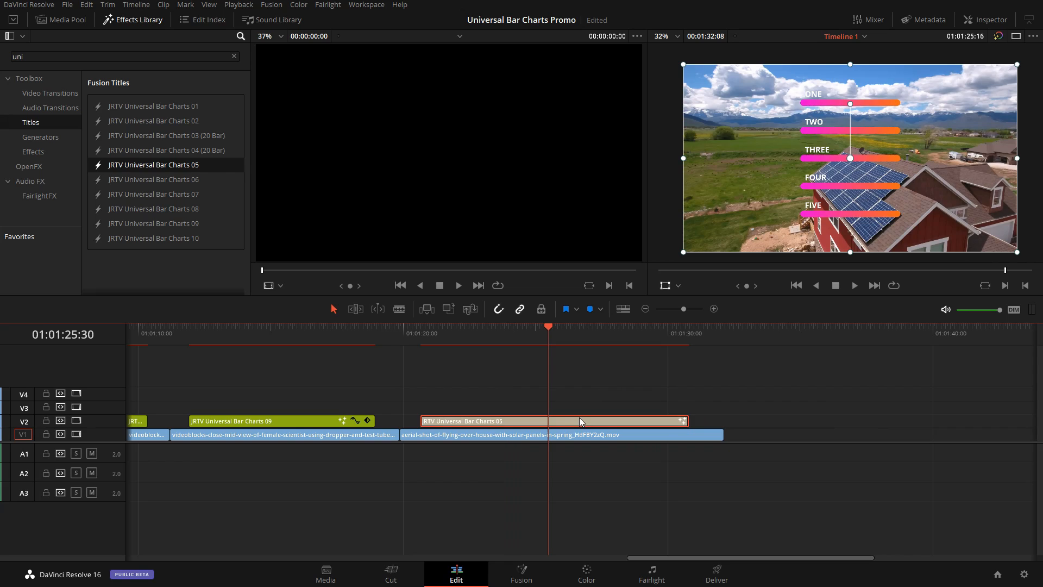
pyautogui.click(987, 22)
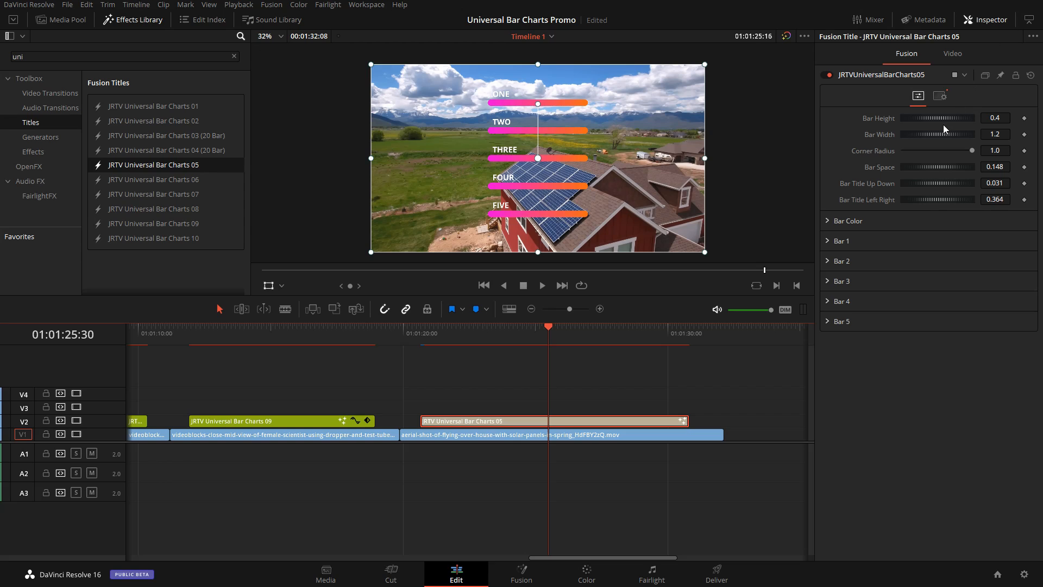
pyautogui.moveTo(923, 136); pyautogui.dragTo(958, 136)
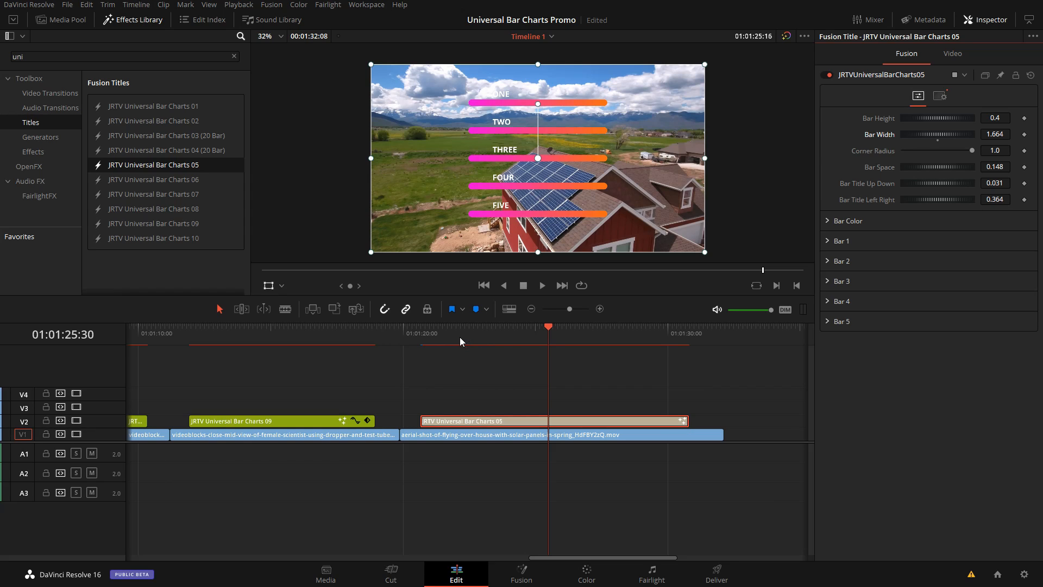
# Step: Preview the opening animation of the Universal Bar Charts 05 title from the start of the clip
pyautogui.click(421, 337)
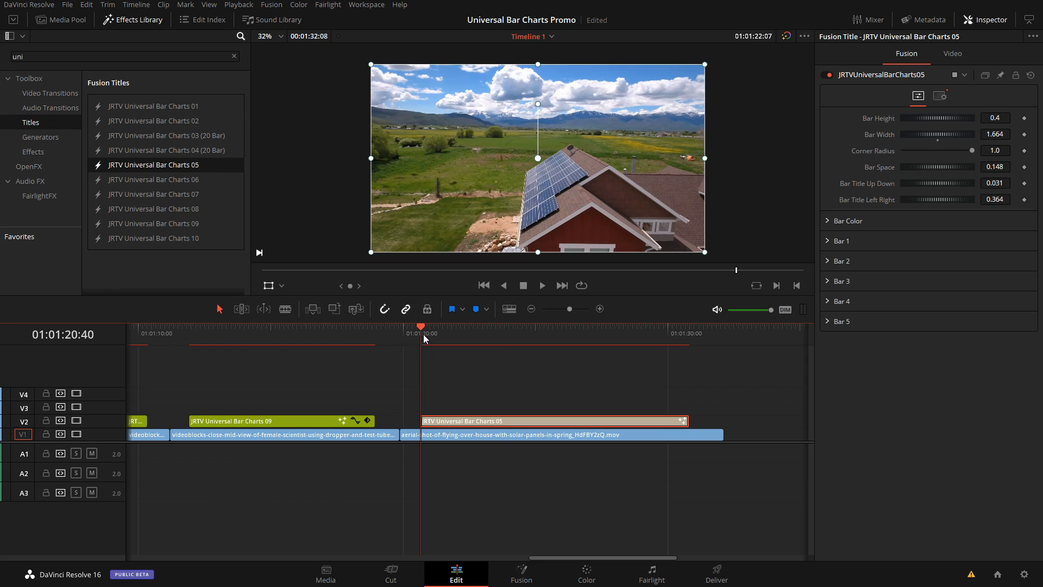
pyautogui.moveTo(450, 328); pyautogui.dragTo(429, 336)
pyautogui.press('Right')
pyautogui.press('Right')
pyautogui.press('Right')
pyautogui.press('Right')
pyautogui.press('Right')
pyautogui.press('Right')
pyautogui.press('Right')
pyautogui.press('Right')
pyautogui.press('Right')
pyautogui.press('Right')
pyautogui.press('Right')
pyautogui.press('Right')
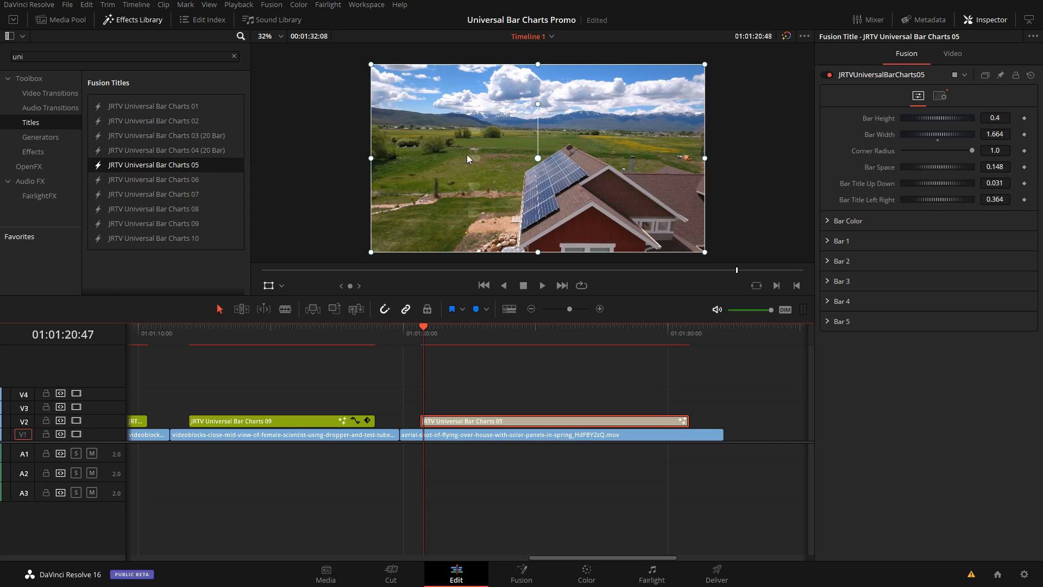
pyautogui.moveTo(429, 330); pyautogui.dragTo(549, 351)
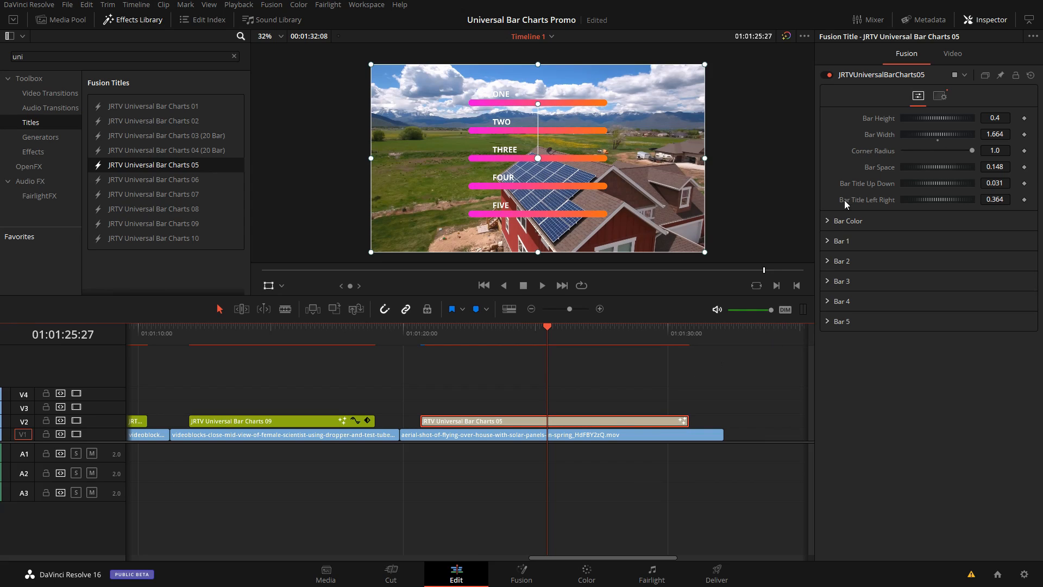
# Step: Set the Bar value of Bar 1 to 0.5 and check the title's animation from its start to the fully shown labels
pyautogui.click(827, 241)
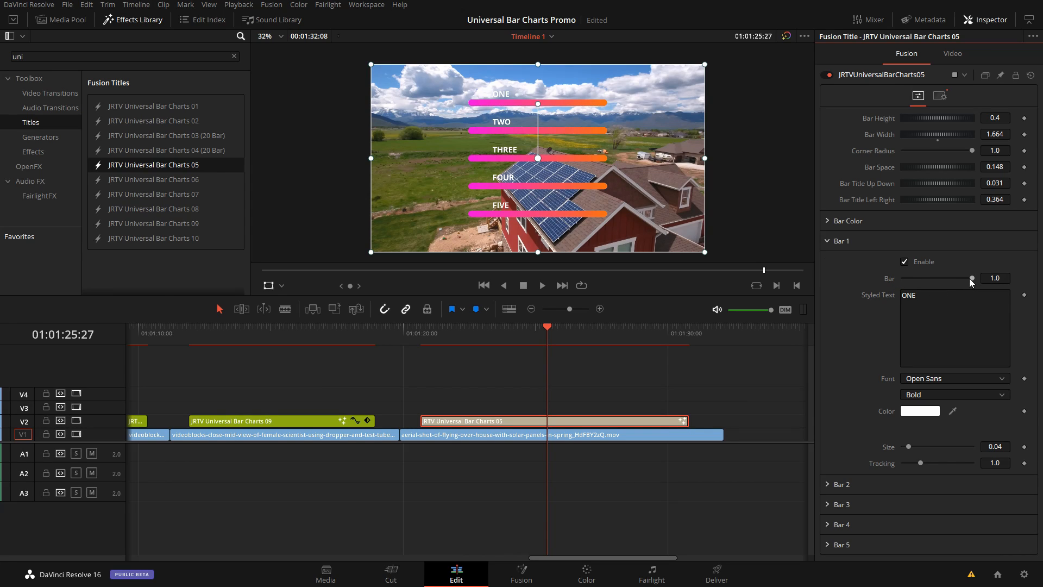
pyautogui.moveTo(970, 278); pyautogui.dragTo(938, 279)
pyautogui.doubleClick(1005, 279)
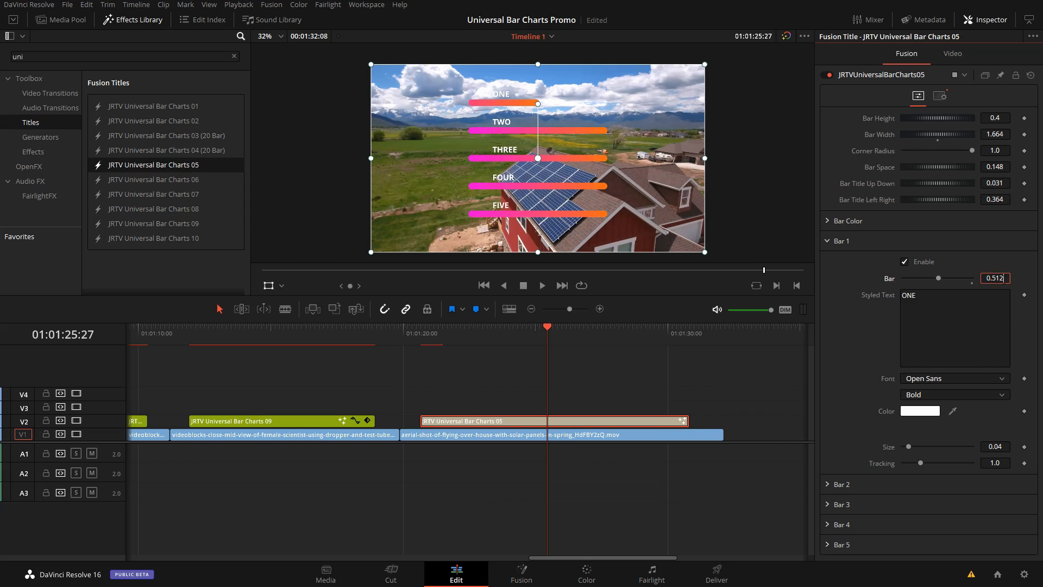
pyautogui.write('.5')
pyautogui.press('Tab')
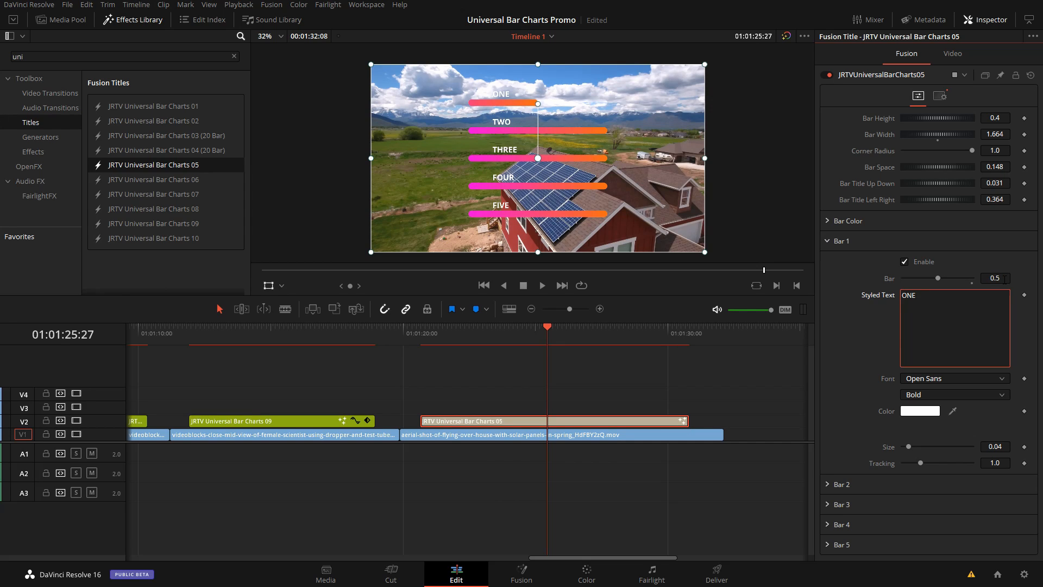
pyautogui.click(837, 333)
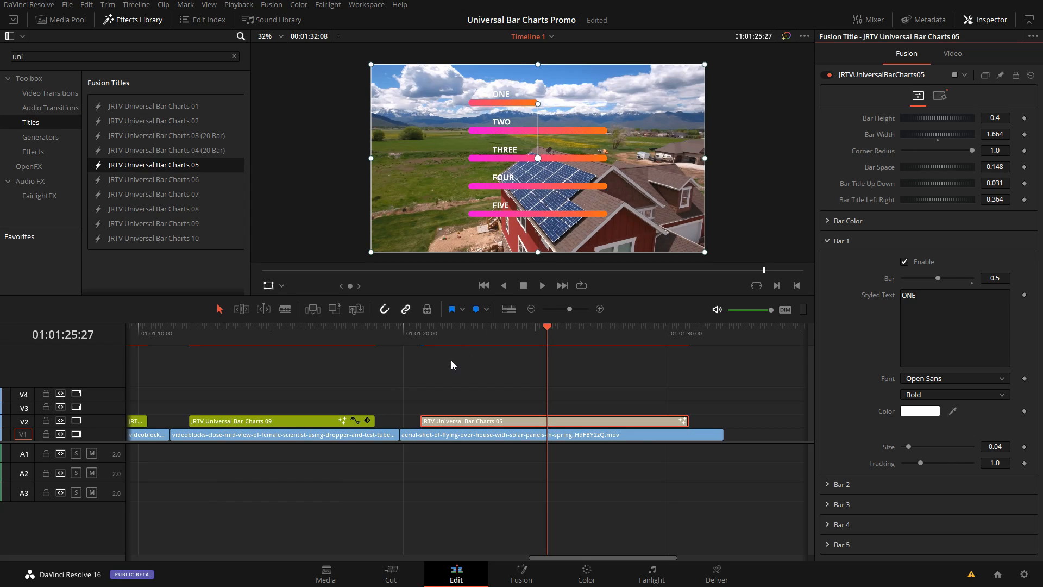
pyautogui.moveTo(435, 339); pyautogui.dragTo(425, 339)
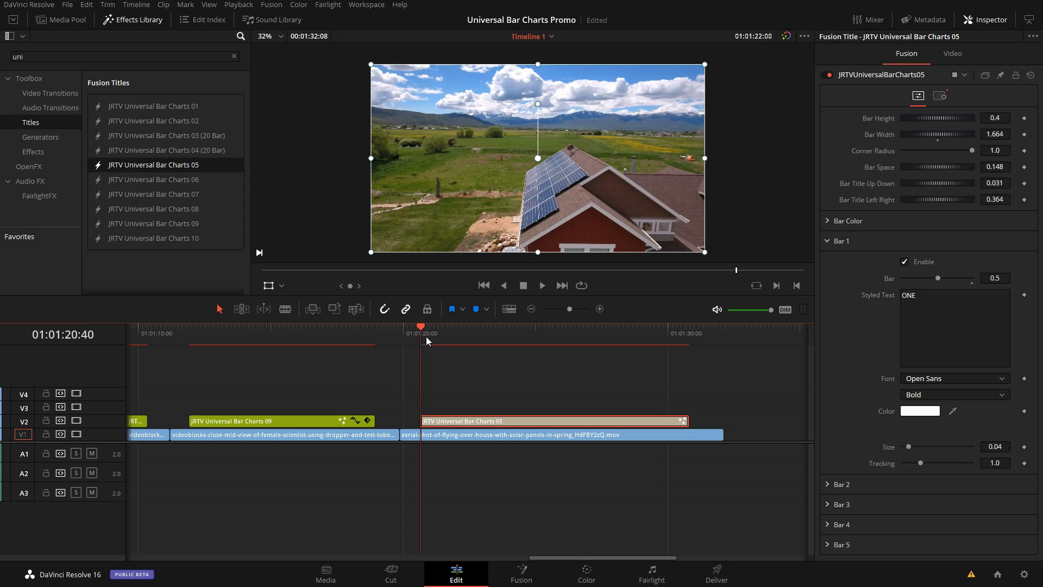
pyautogui.moveTo(432, 335); pyautogui.dragTo(473, 336)
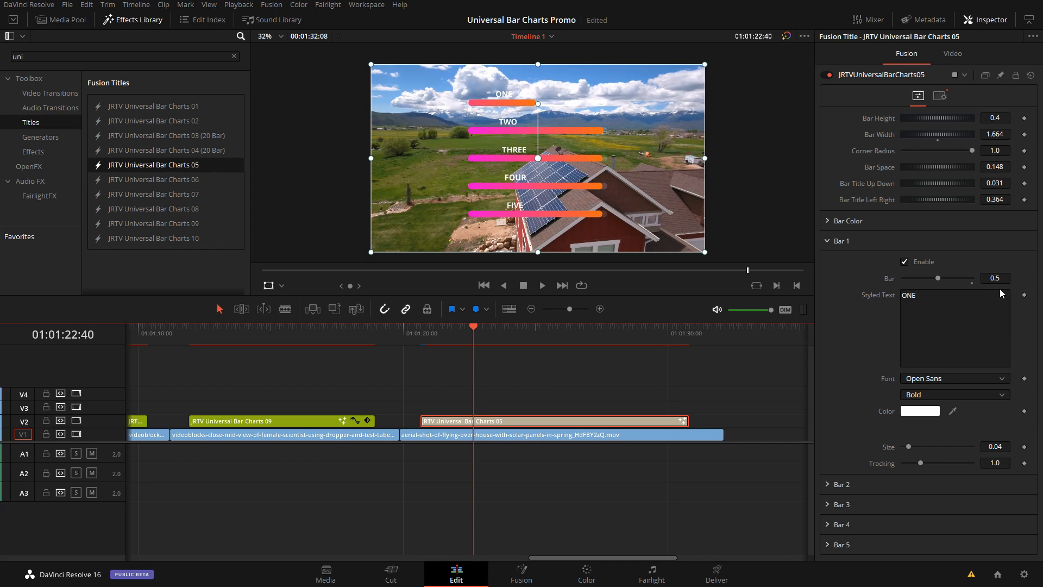
pyautogui.moveTo(482, 337); pyautogui.dragTo(508, 333)
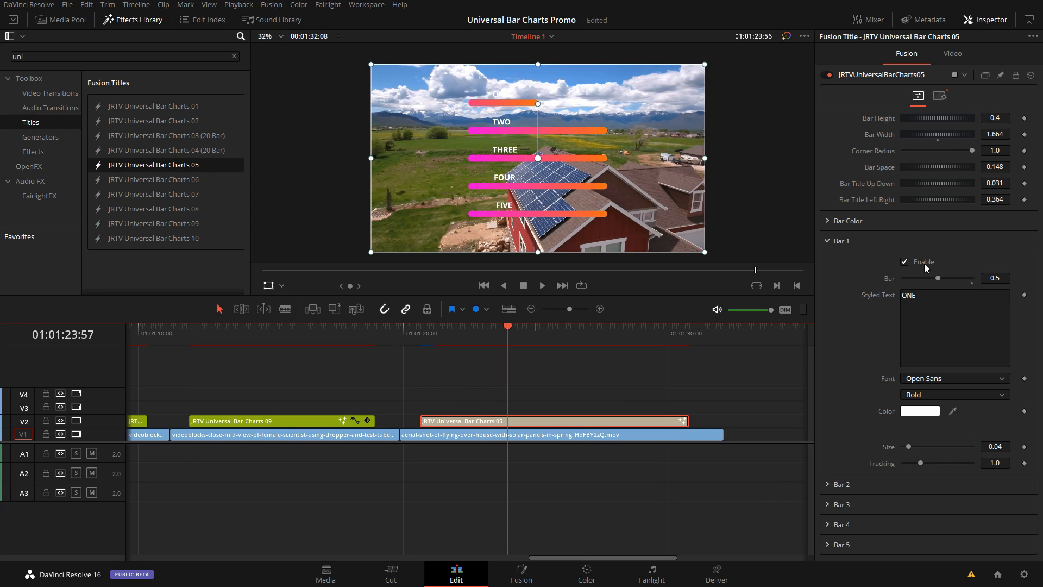
pyautogui.click(553, 340)
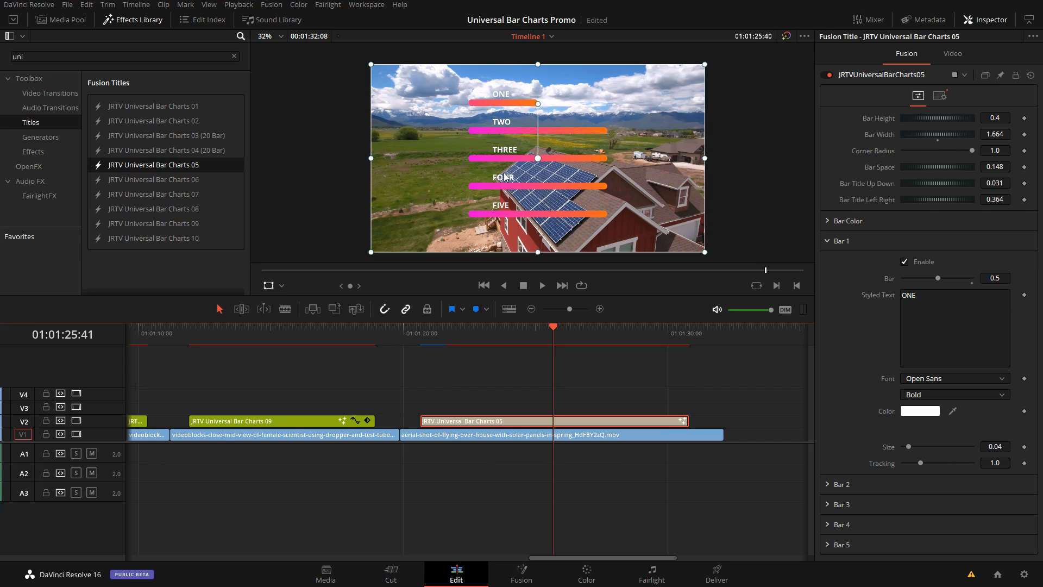
# Step: Disable Bar 2 and Bar 4, and reduce the bar space to 0.076 to close the gaps between the remaining bars
pyautogui.click(827, 240)
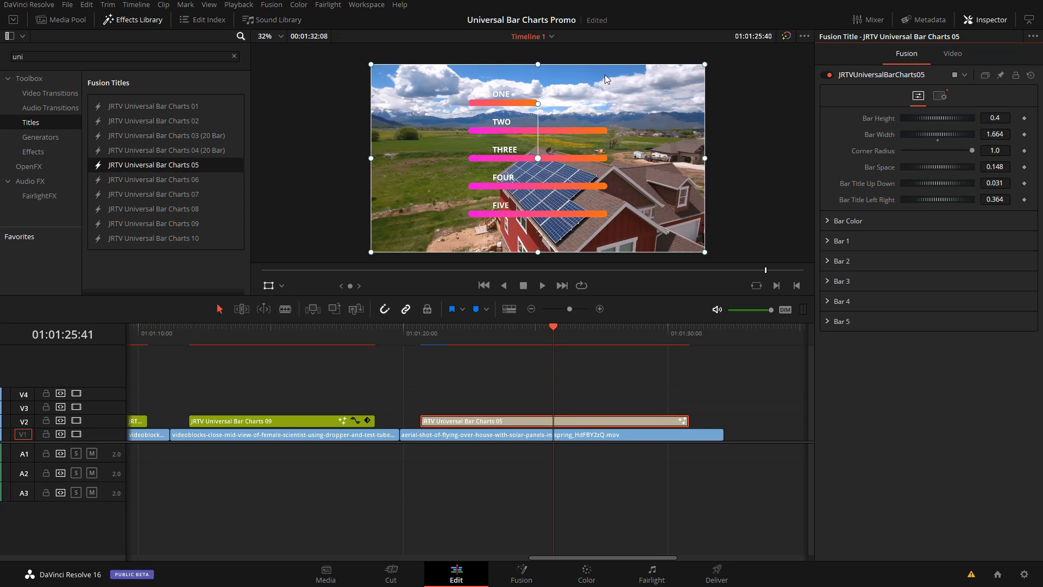
pyautogui.click(828, 261)
pyautogui.click(905, 283)
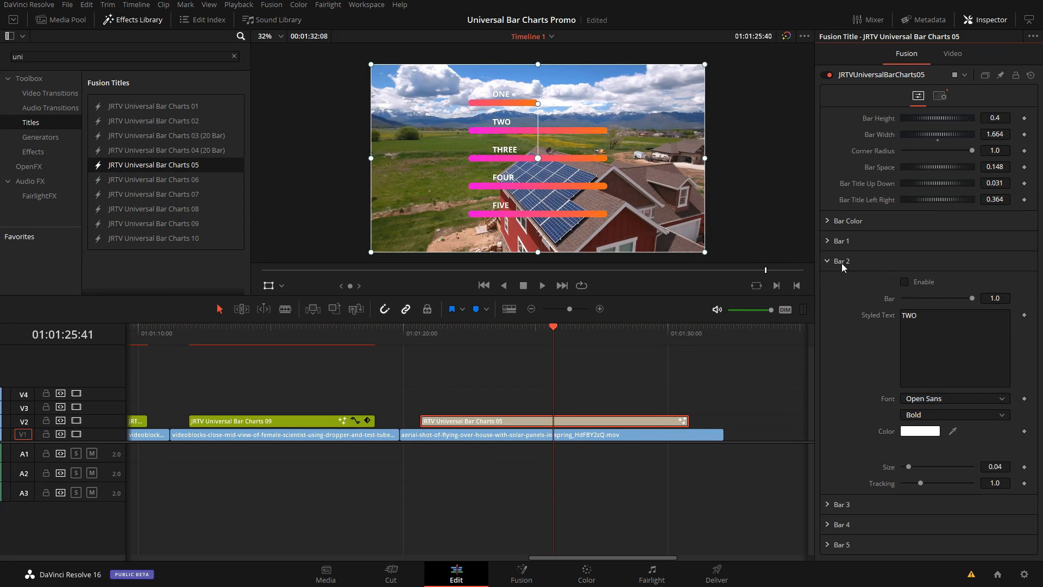
pyautogui.click(842, 263)
pyautogui.click(827, 301)
pyautogui.click(904, 321)
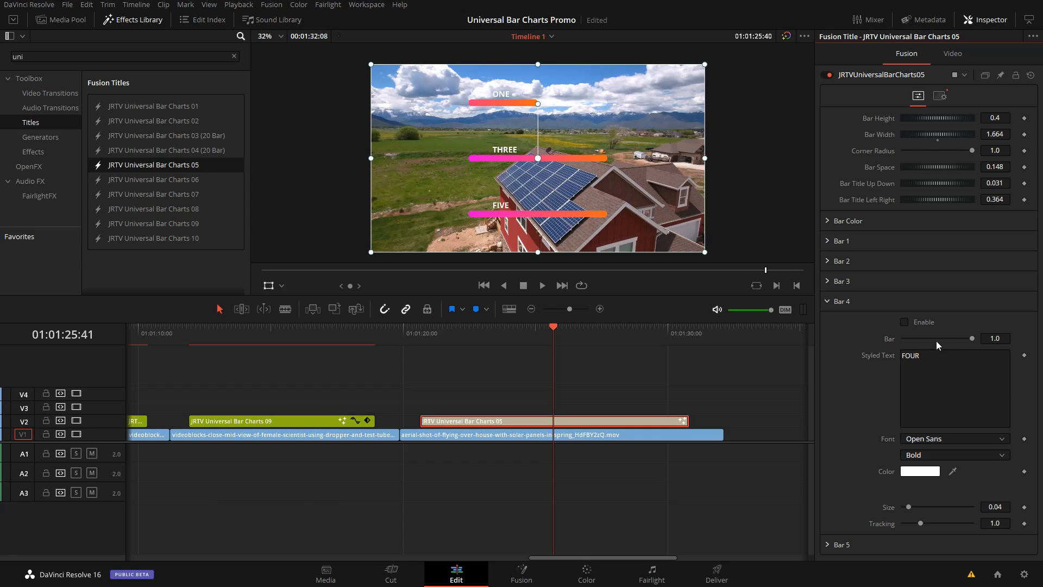
pyautogui.click(831, 304)
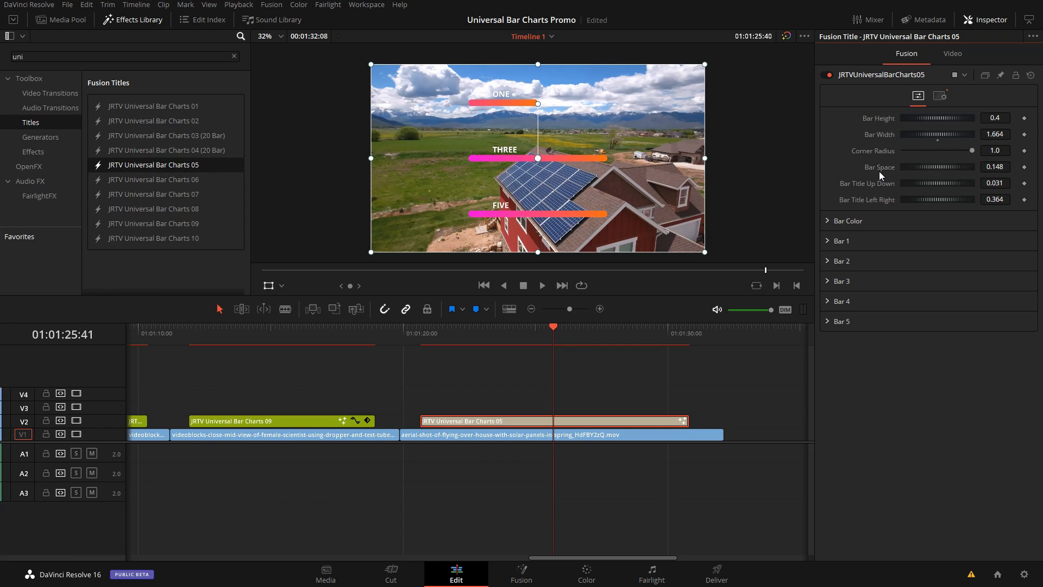
pyautogui.click(934, 169)
pyautogui.moveTo(932, 166); pyautogui.dragTo(934, 168)
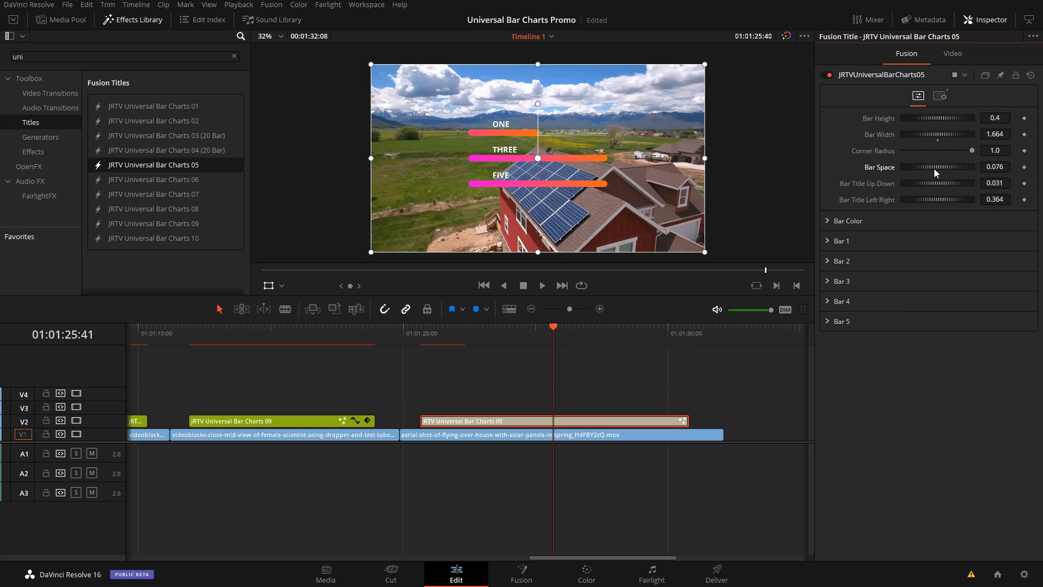
# Step: Add a cyan color stop at about 0.41 on the bar color gradient
pyautogui.click(833, 228)
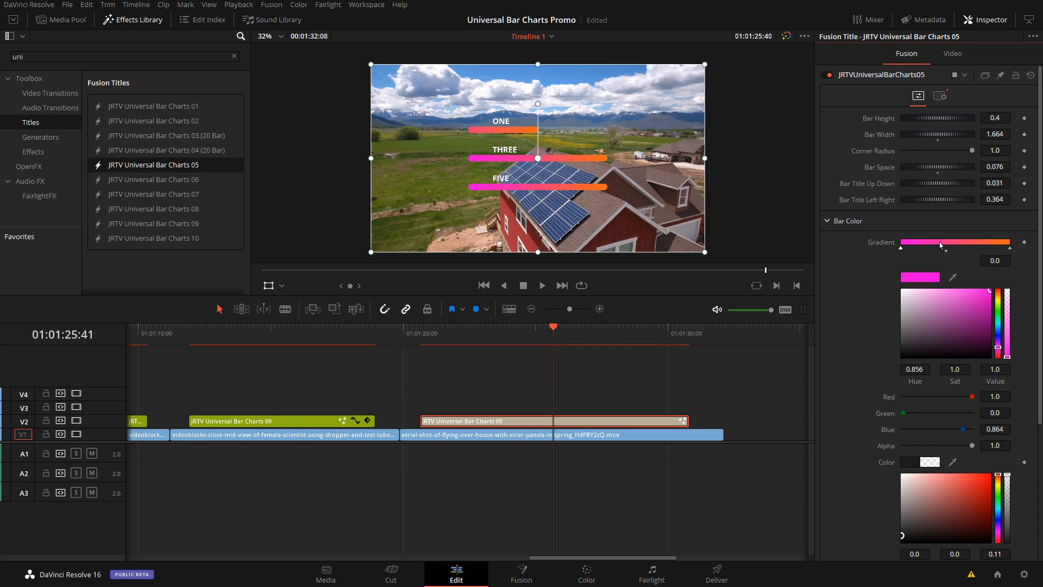
pyautogui.click(946, 248)
pyautogui.click(999, 325)
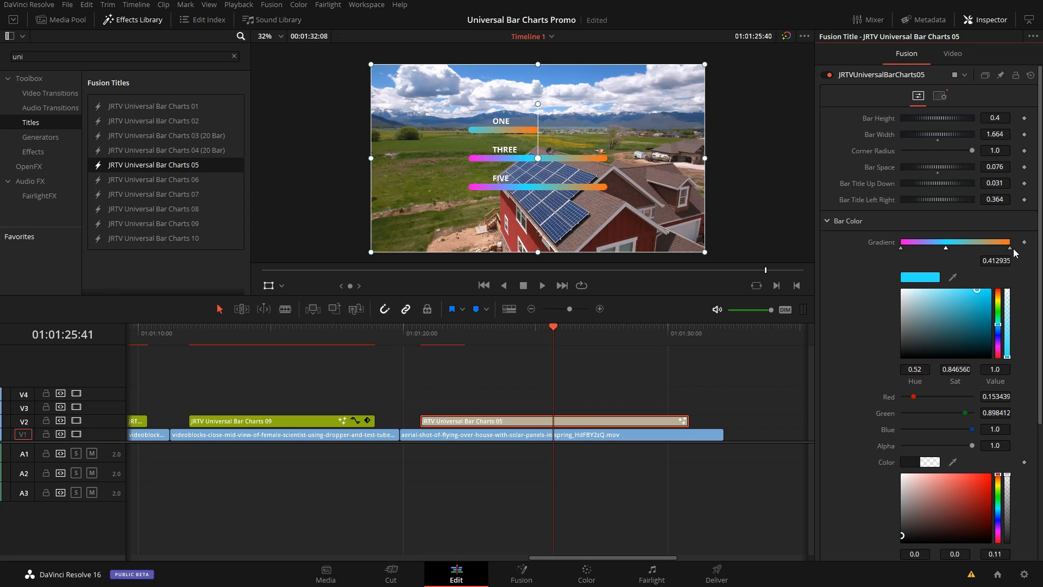
# Step: Delete the orange and cyan stops from the bar gradient, keeping only the magenta stop for a solid bar color
pyautogui.click(993, 248)
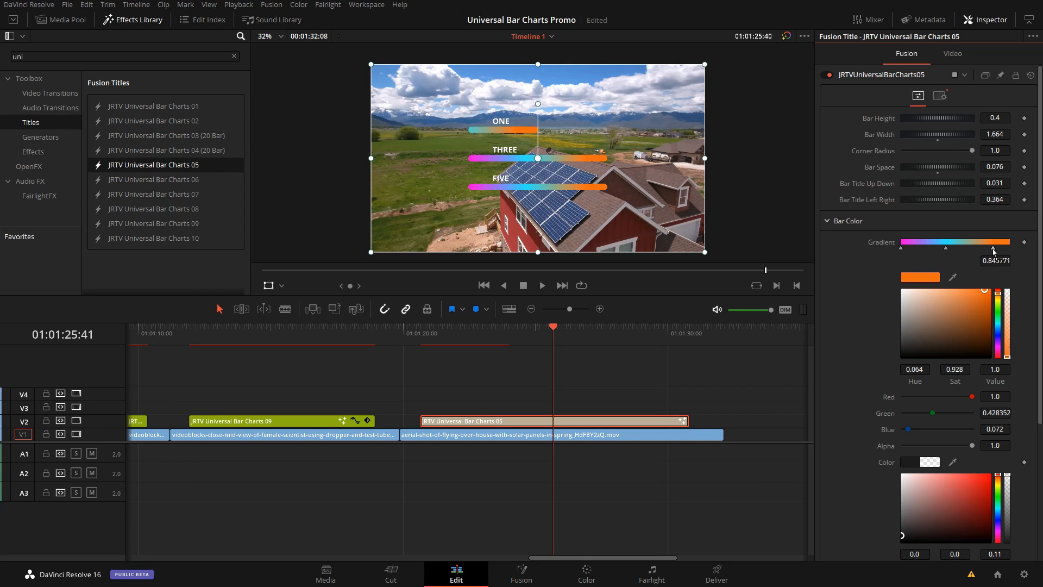
pyautogui.press('Delete')
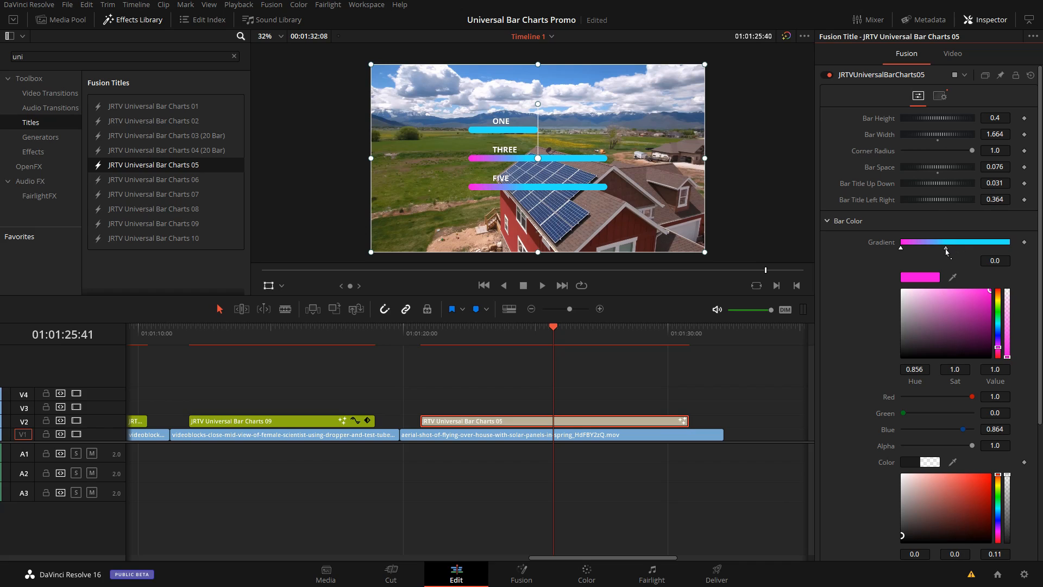
pyautogui.click(946, 248)
pyautogui.press('Delete')
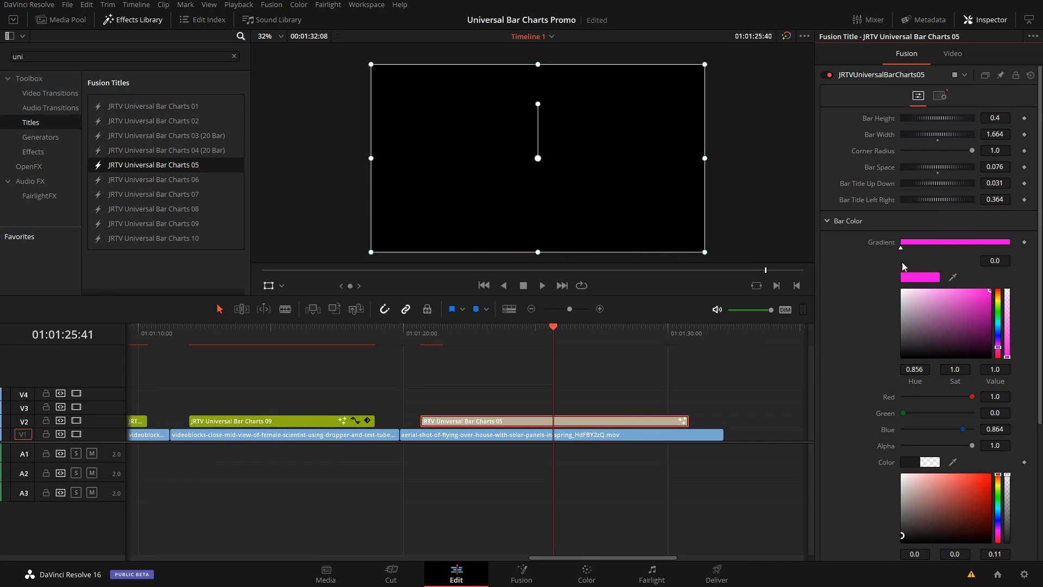
pyautogui.click(548, 341)
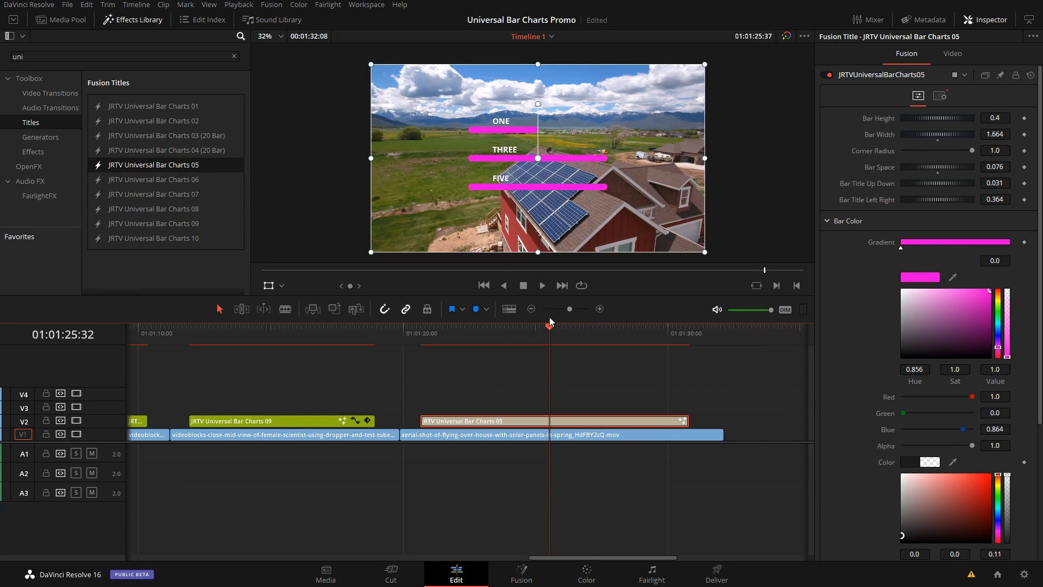
# Step: Examine the translucent background behind the unfilled part of the first bar and its color settings in the Bar Color section
pyautogui.moveTo(550, 325); pyautogui.dragTo(496, 334)
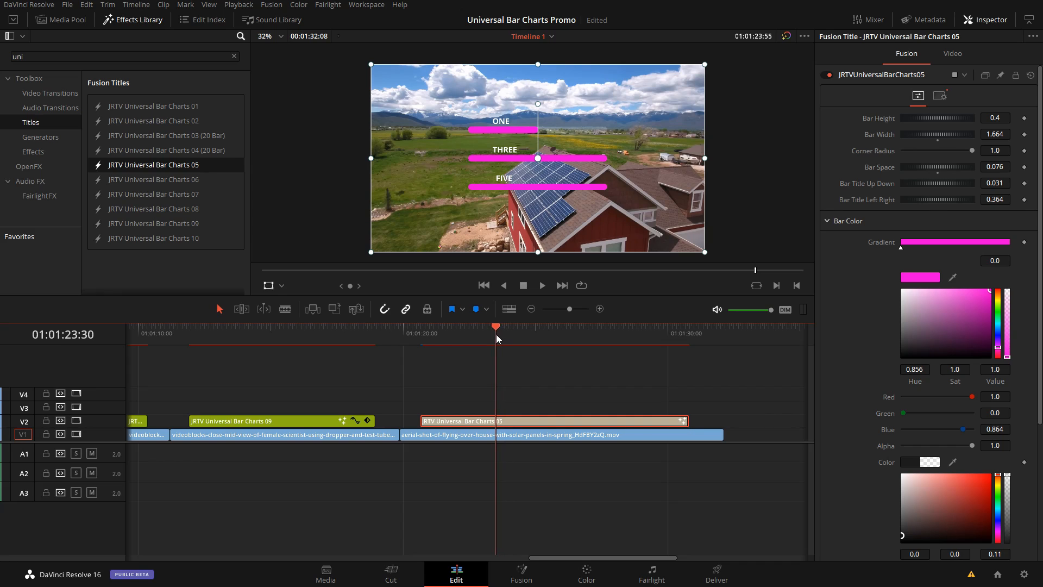
pyautogui.scroll(1, 578, 139)
pyautogui.scroll(5, 578, 140)
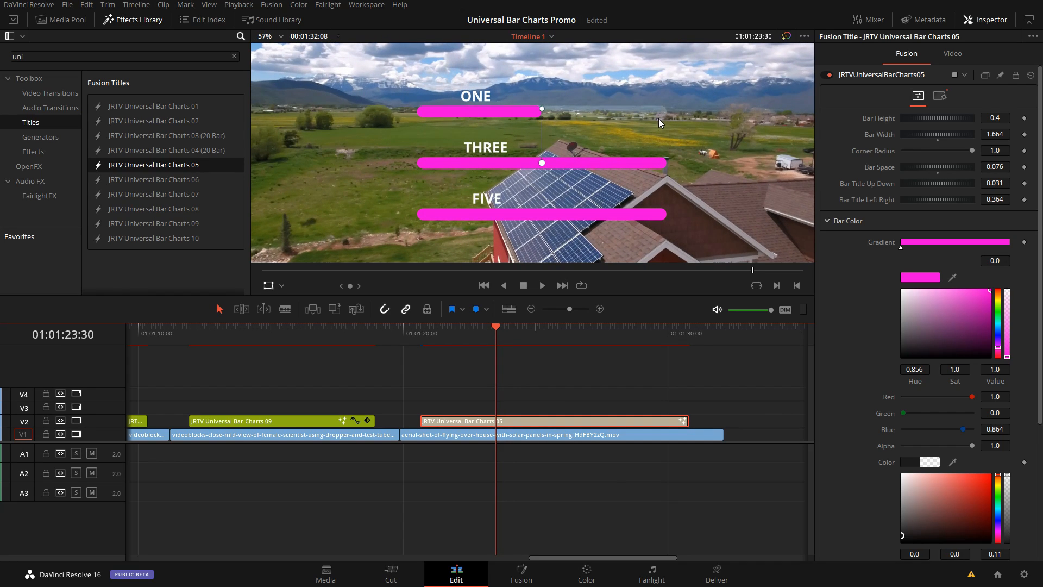
pyautogui.scroll(-3, 1005, 492)
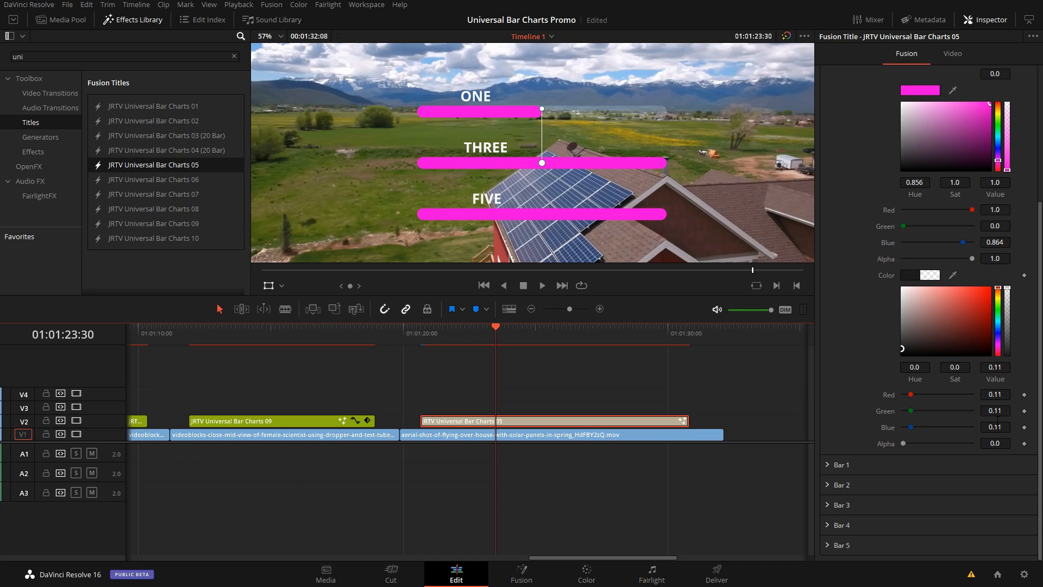
pyautogui.scroll(2, 624, 117)
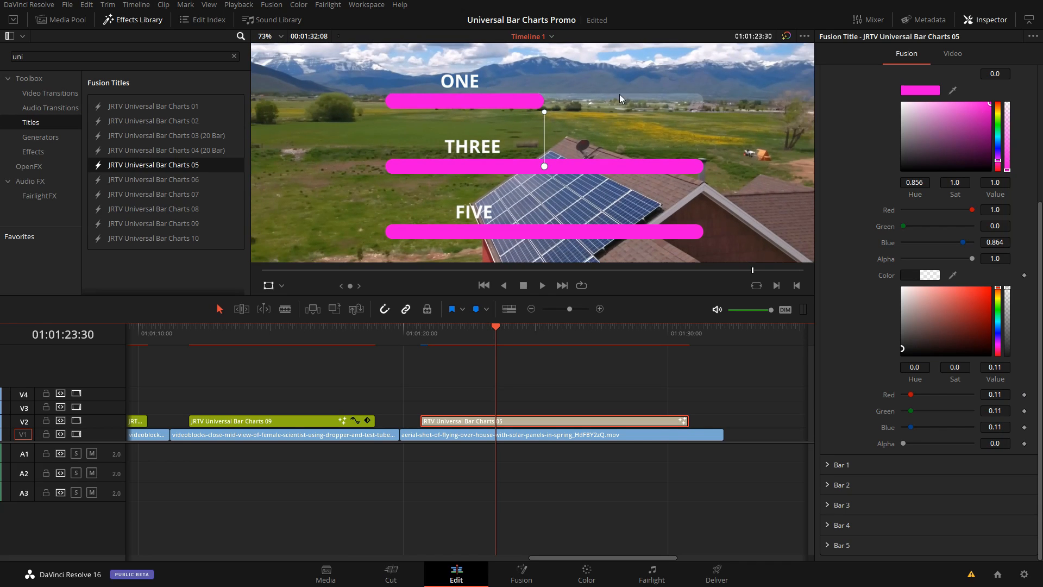
pyautogui.scroll(-4, 621, 109)
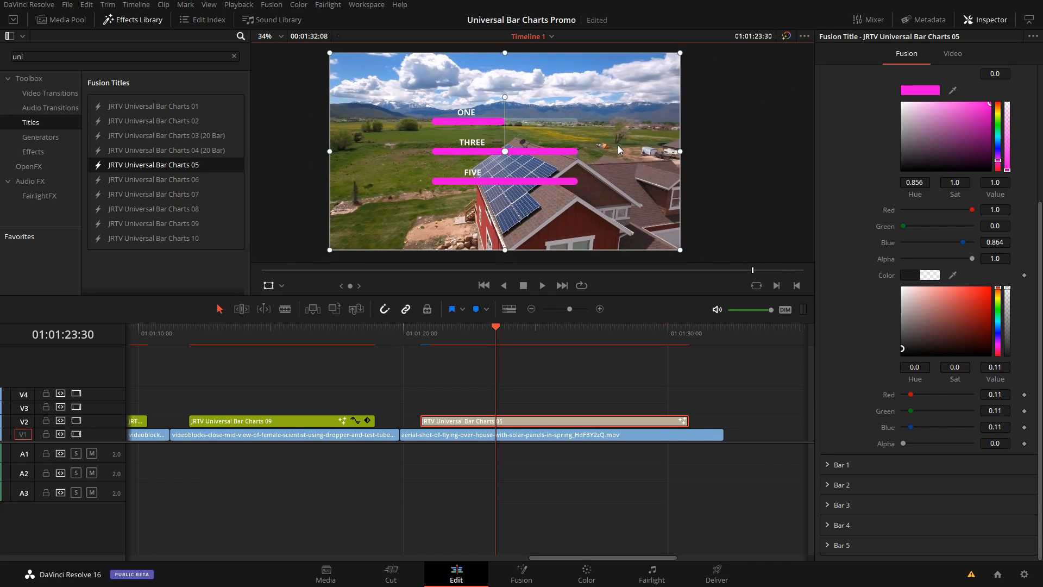
pyautogui.scroll(5, 831, 235)
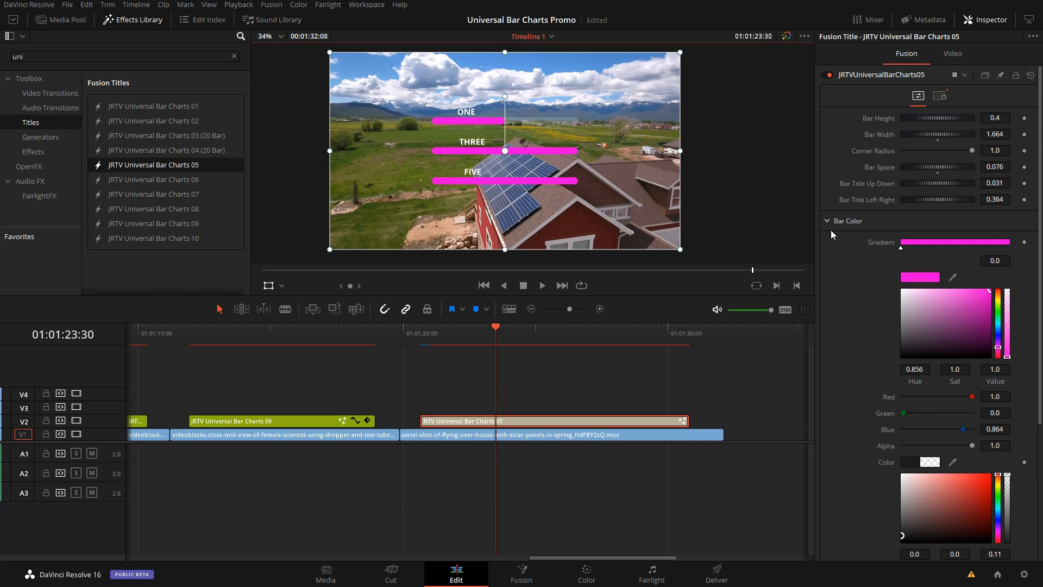
pyautogui.click(828, 221)
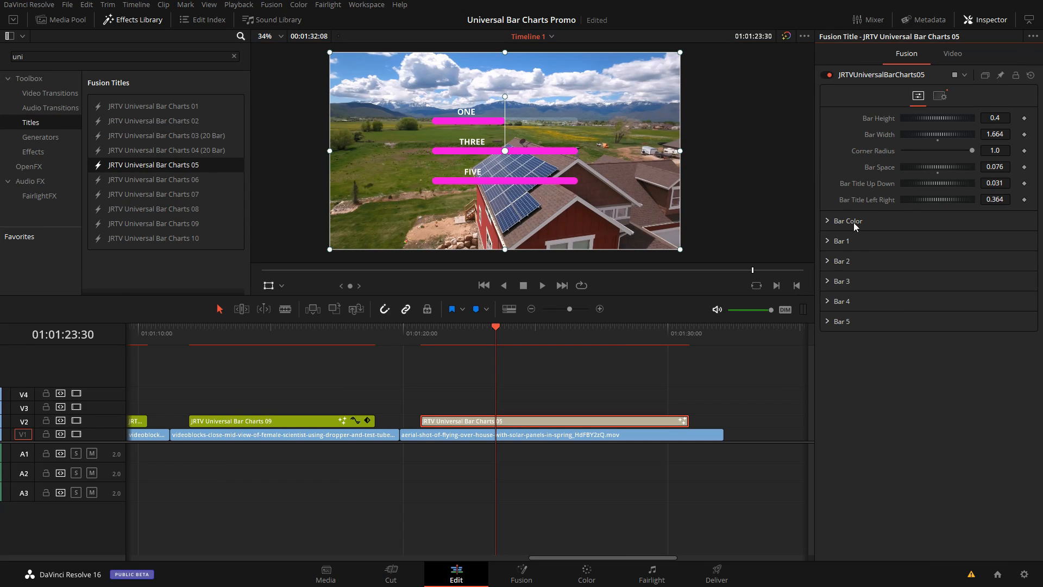
# Step: Set Bar Title Left Right to 0.306 so the bar titles line up with the left ends of the bars
pyautogui.moveTo(559, 332); pyautogui.dragTo(566, 331)
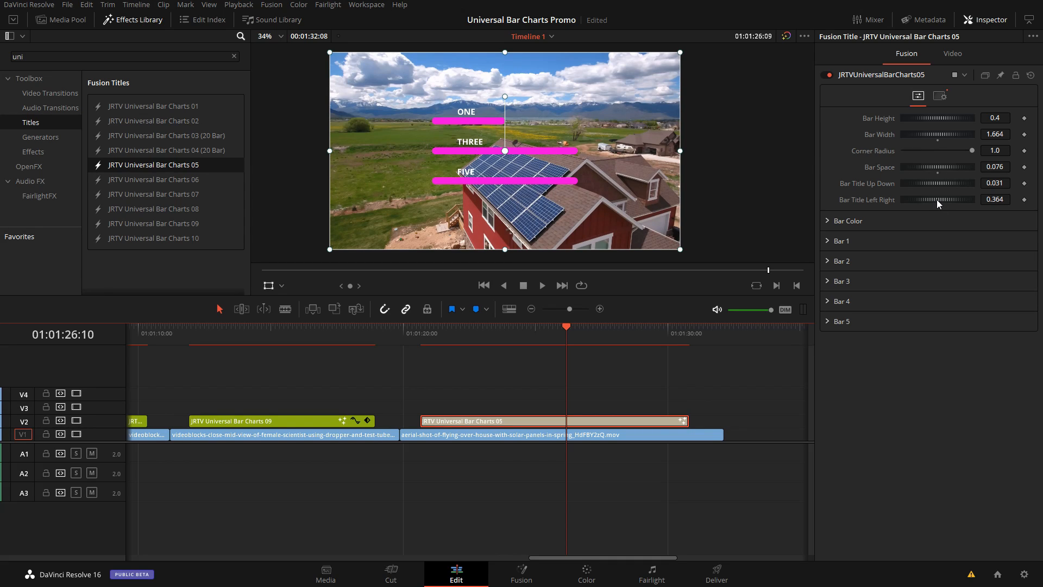
pyautogui.moveTo(936, 199); pyautogui.dragTo(932, 200)
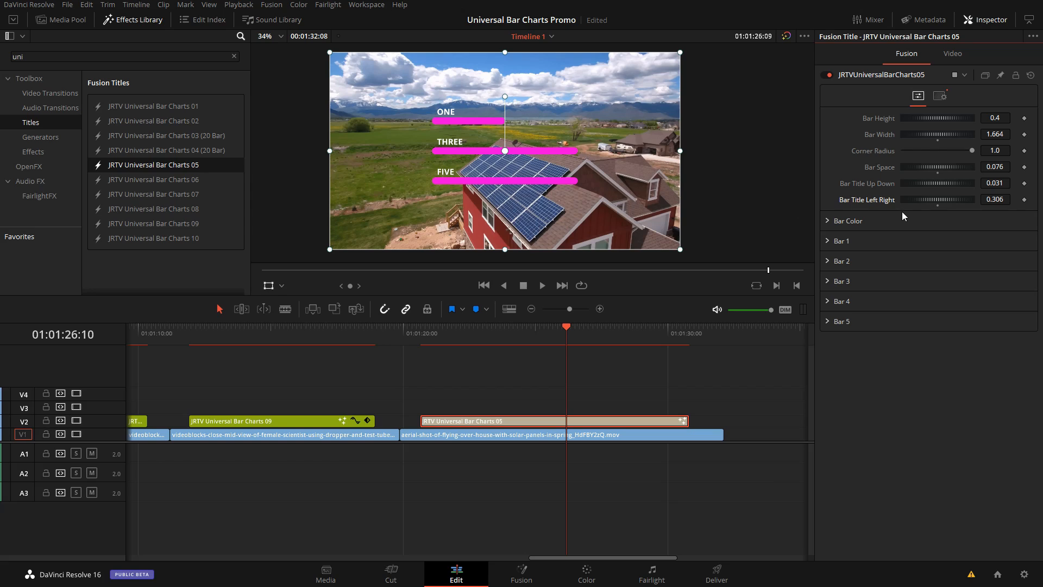
# Step: Set Bar Space to 0.127 and Bar Title Up Down to 0.111 to fit two-line titles above the bars
pyautogui.moveTo(931, 166)
pyautogui.mouseDown()
pyautogui.moveTo(930, 184)
pyautogui.moveTo(939, 182)
pyautogui.mouseUp()
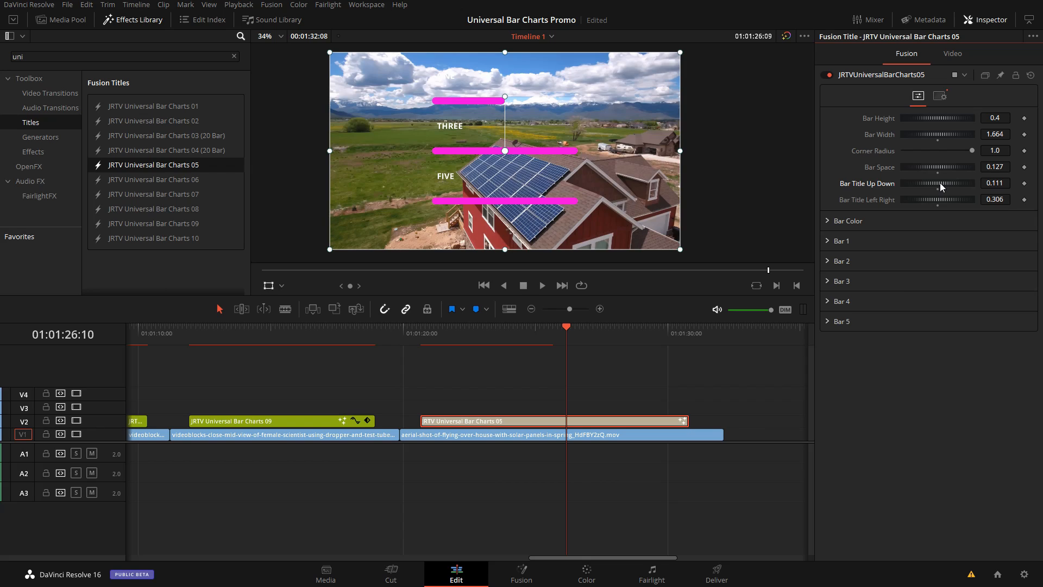
pyautogui.click(826, 240)
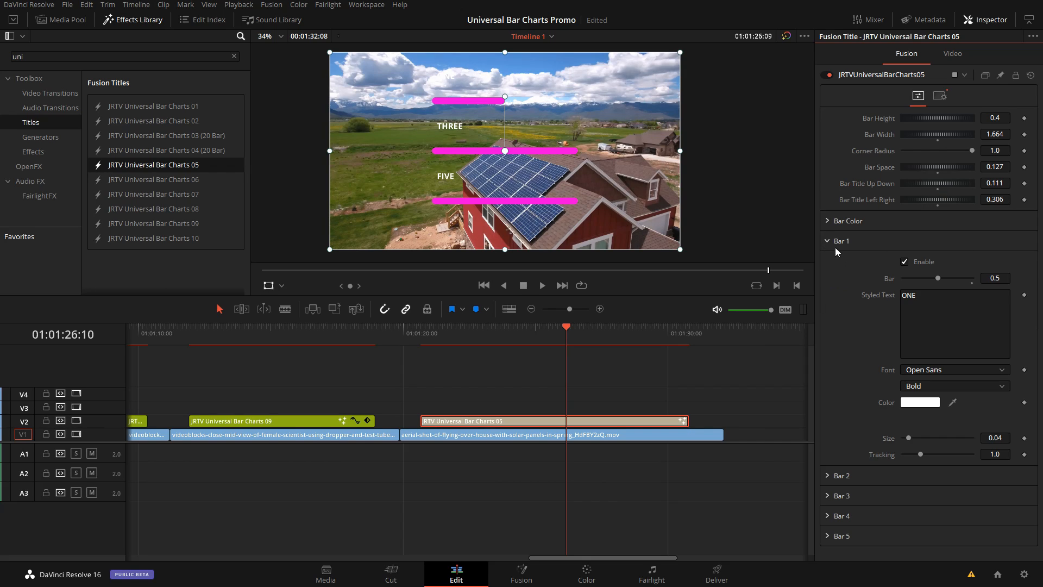
pyautogui.click(827, 240)
# Step: Add a second line reading TWO below THREE in the Bar 3 title text
pyautogui.click(827, 281)
pyautogui.click(933, 341)
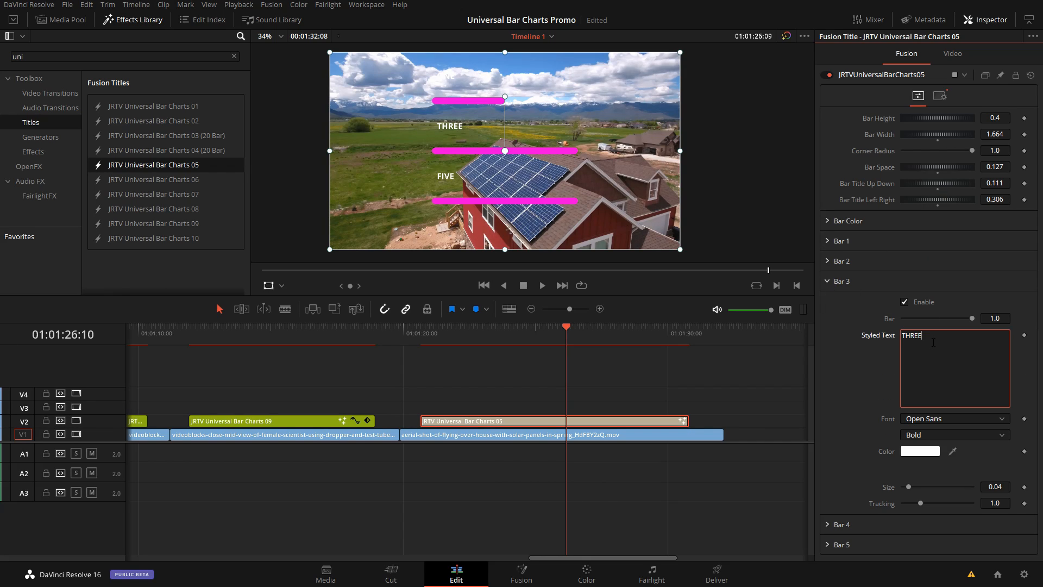
pyautogui.press('Return')
pyautogui.write('TWO')
pyautogui.click(826, 282)
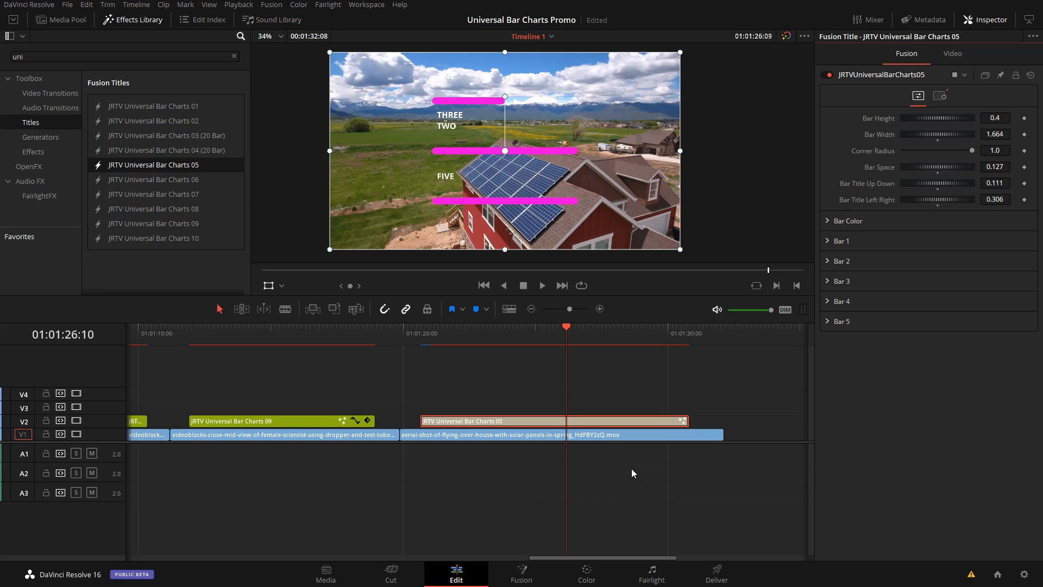
# Step: Scale the bar chart title to a zoom of 0.517 and move it to position X 714.420, Y -366.140 in the frame's lower-right corner
pyautogui.click(952, 53)
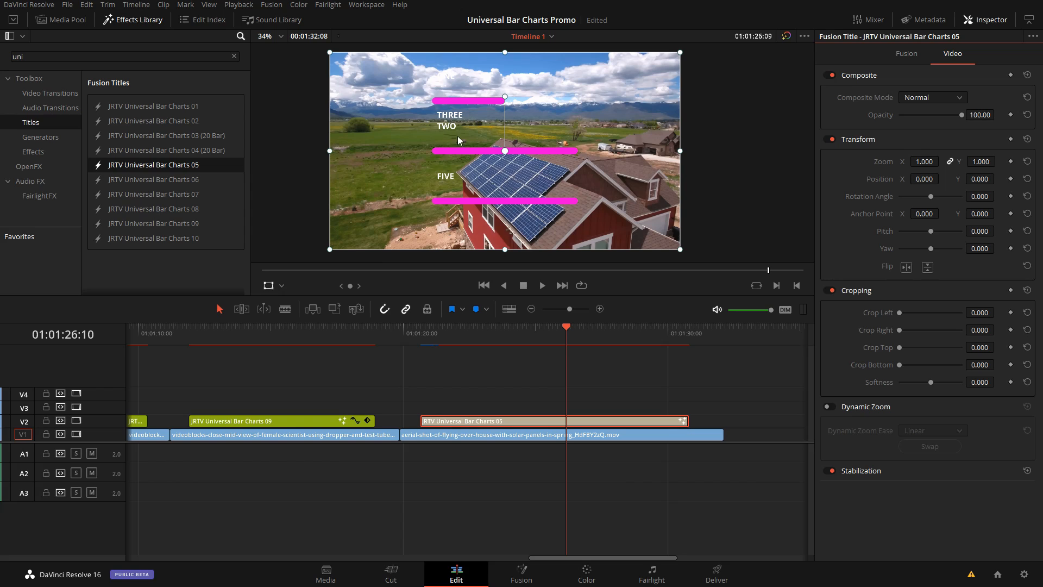
pyautogui.press('Left')
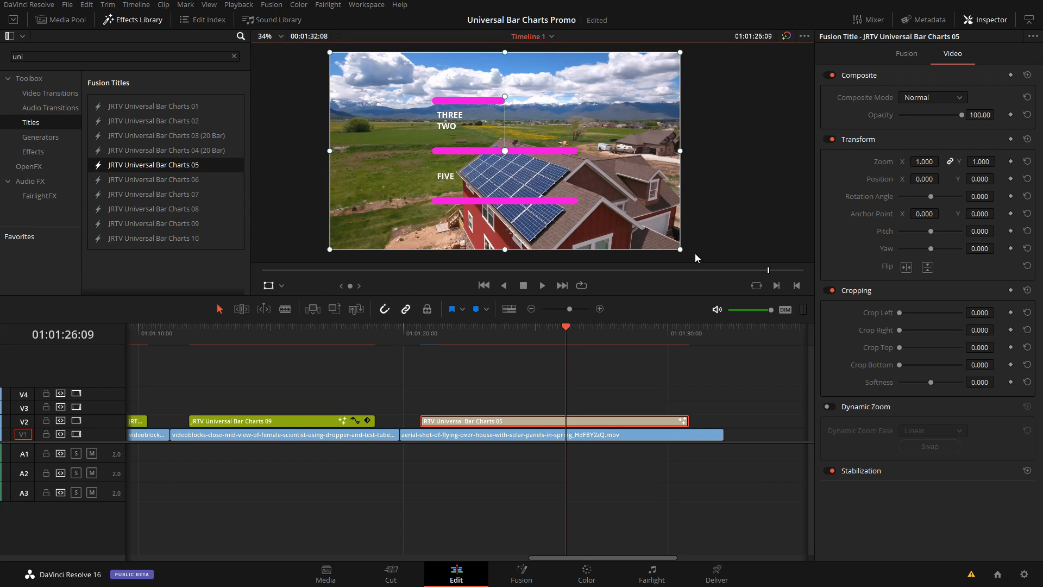
pyautogui.moveTo(681, 250); pyautogui.dragTo(695, 233)
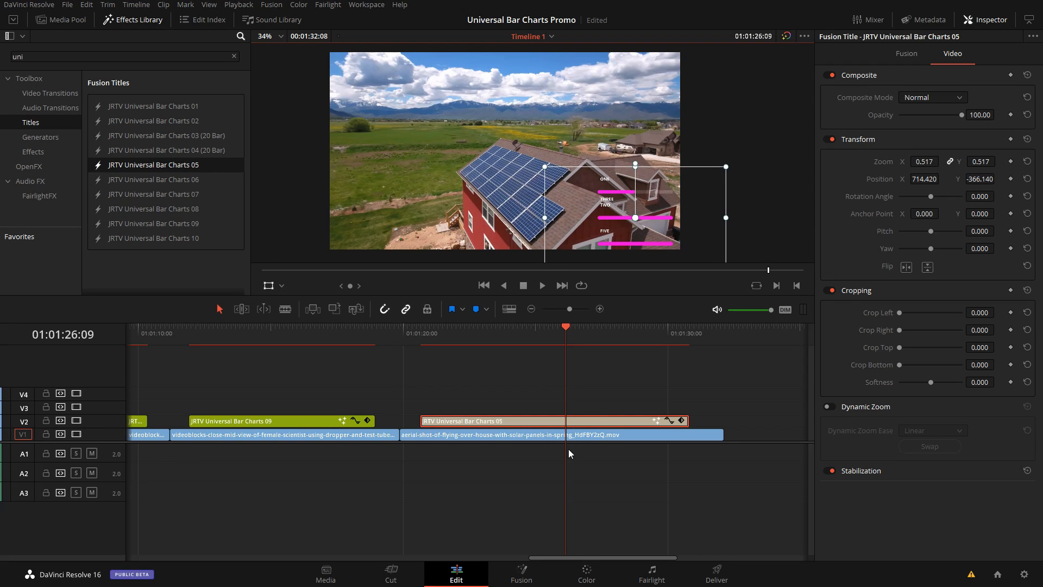
pyautogui.click(632, 371)
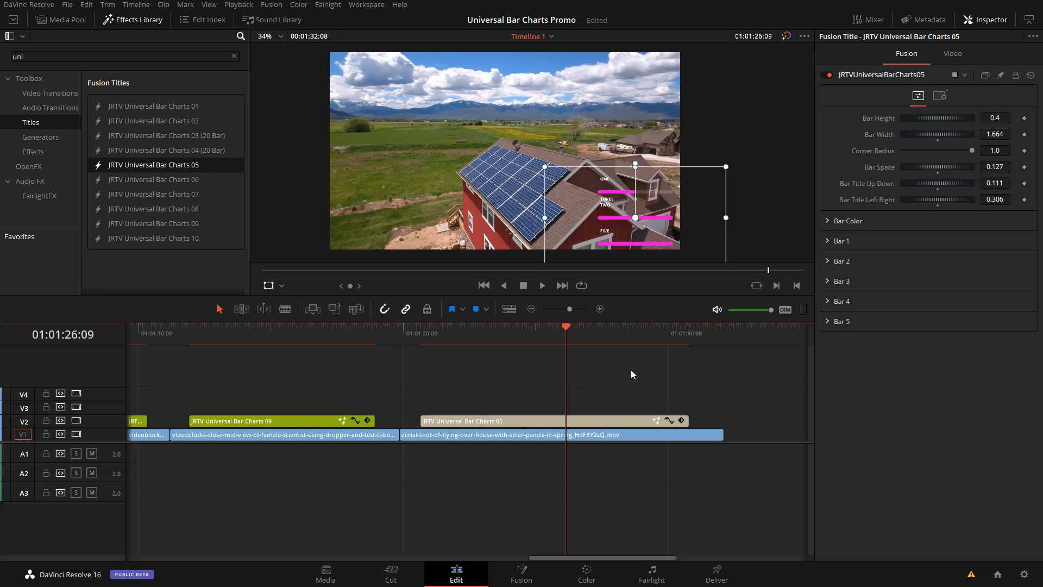
# Step: Duplicate the aerial solar-house clip further along V1 and place the JRTV Universal Bar Charts 03 (20 Bar) title above it at 01:01:34:47
pyautogui.click(531, 309)
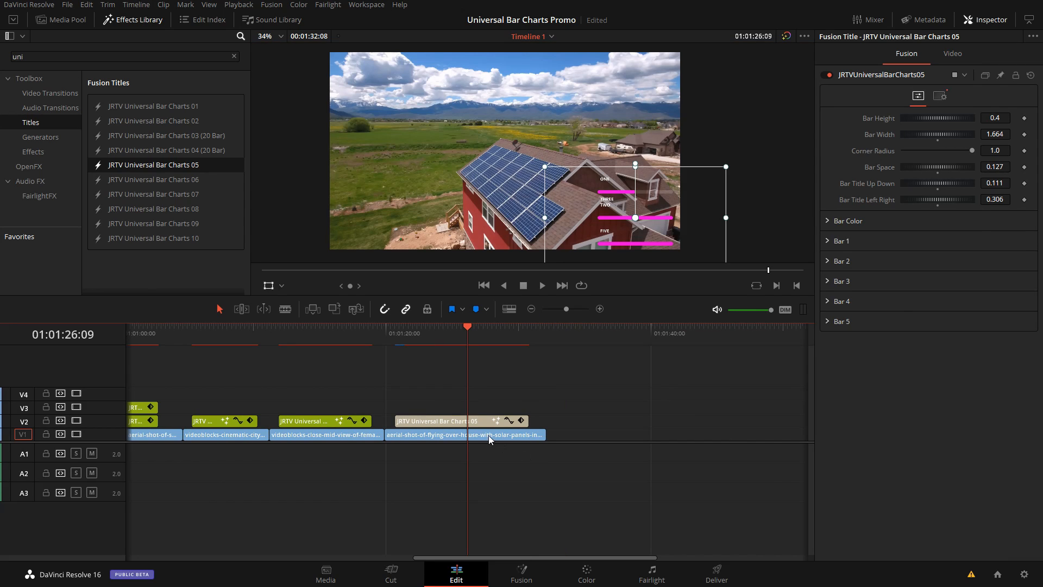
pyautogui.moveTo(489, 435); pyautogui.dragTo(657, 442)
pyautogui.moveTo(575, 336)
pyautogui.mouseDown()
pyautogui.moveTo(611, 337)
pyautogui.moveTo(582, 337)
pyautogui.mouseUp()
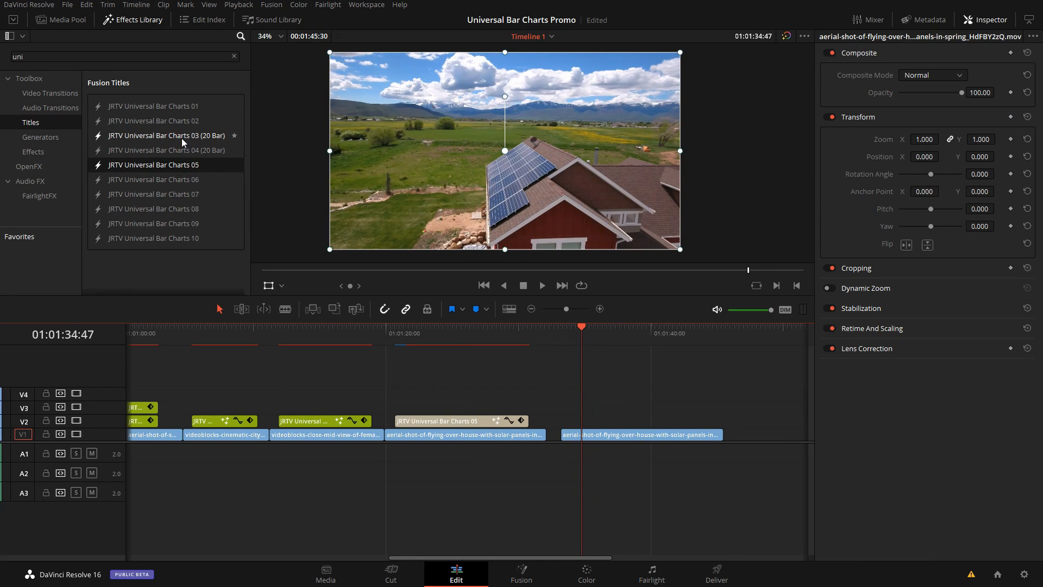
pyautogui.moveTo(181, 137); pyautogui.dragTo(588, 422)
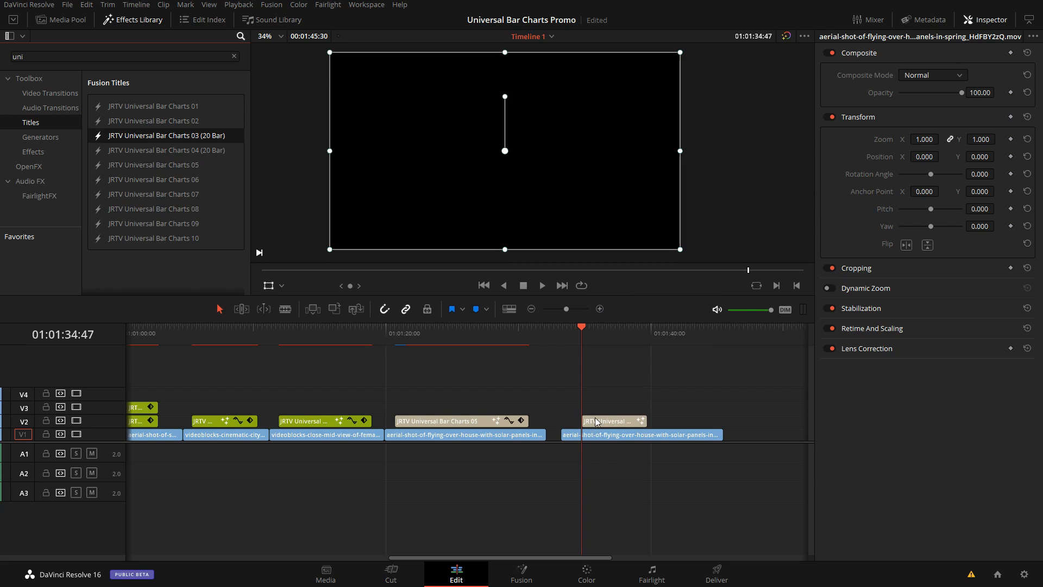
pyautogui.click(614, 333)
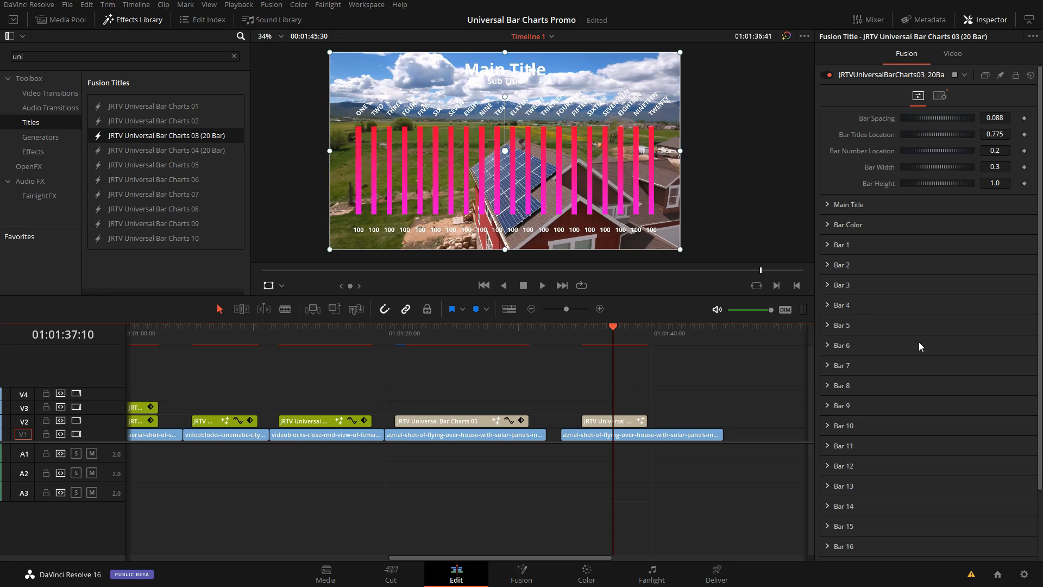
# Step: Examine the 20-bar title's list of bar sections and the size, text, font and number settings of Bar 1
pyautogui.scroll(-3, 919, 346)
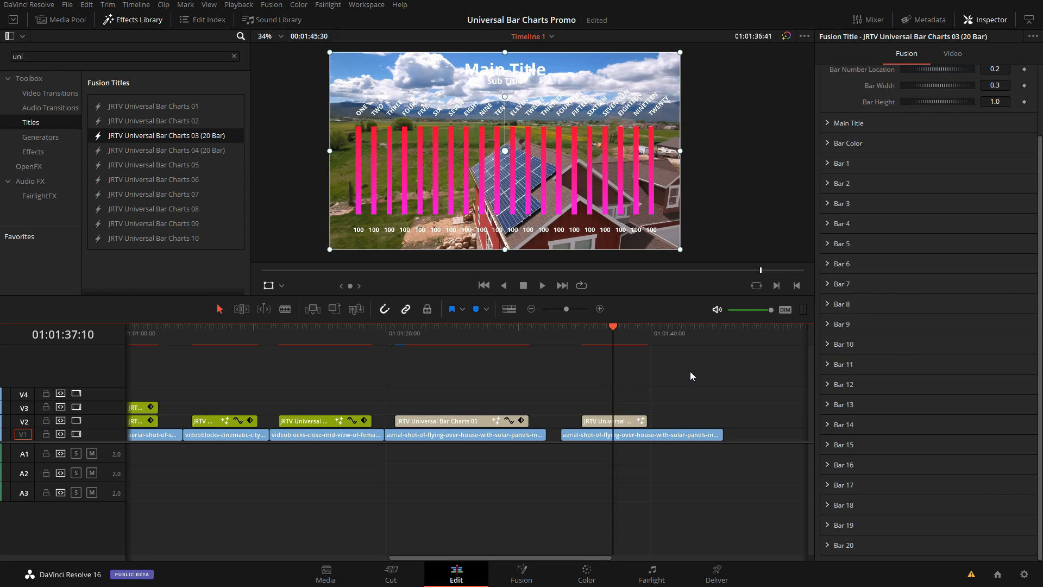
pyautogui.click(621, 421)
pyautogui.scroll(3, 876, 268)
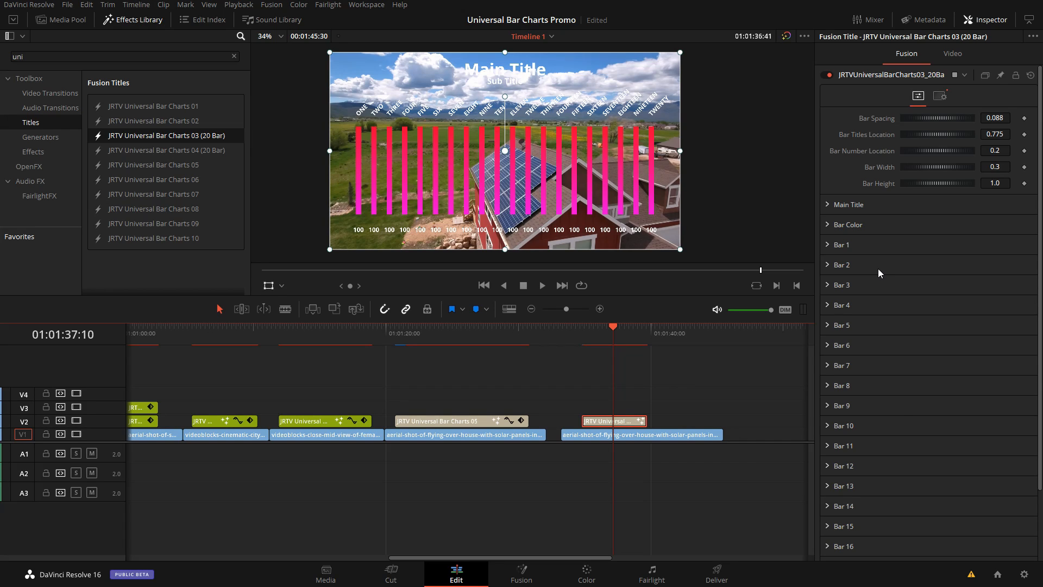
pyautogui.click(872, 244)
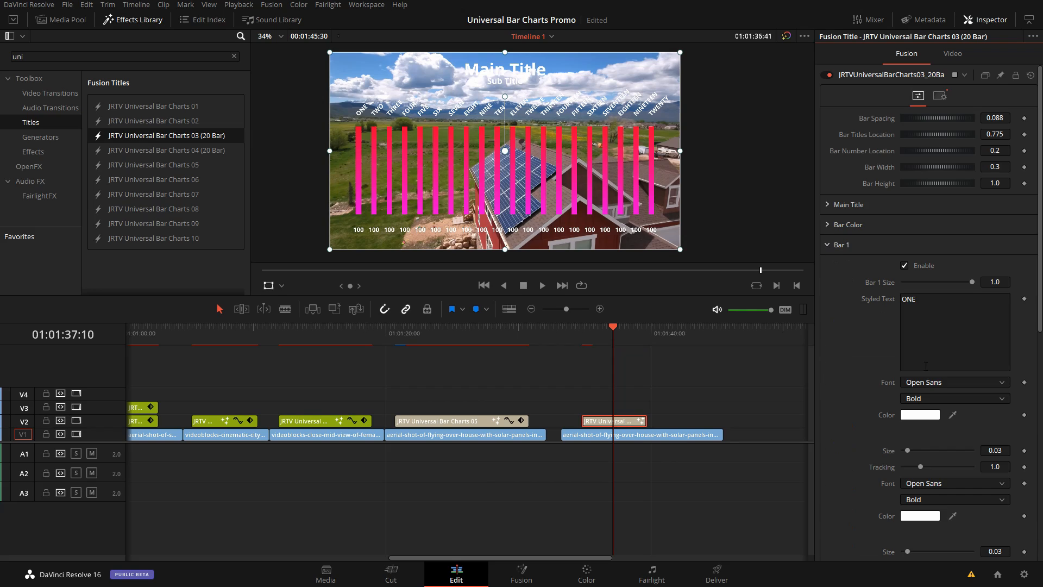
pyautogui.click(826, 246)
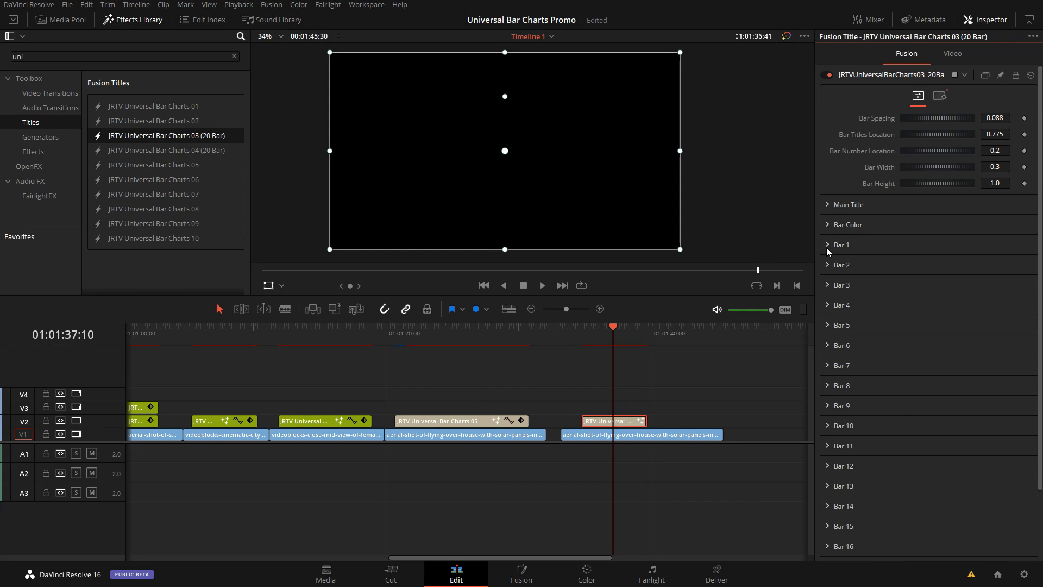
pyautogui.click(615, 336)
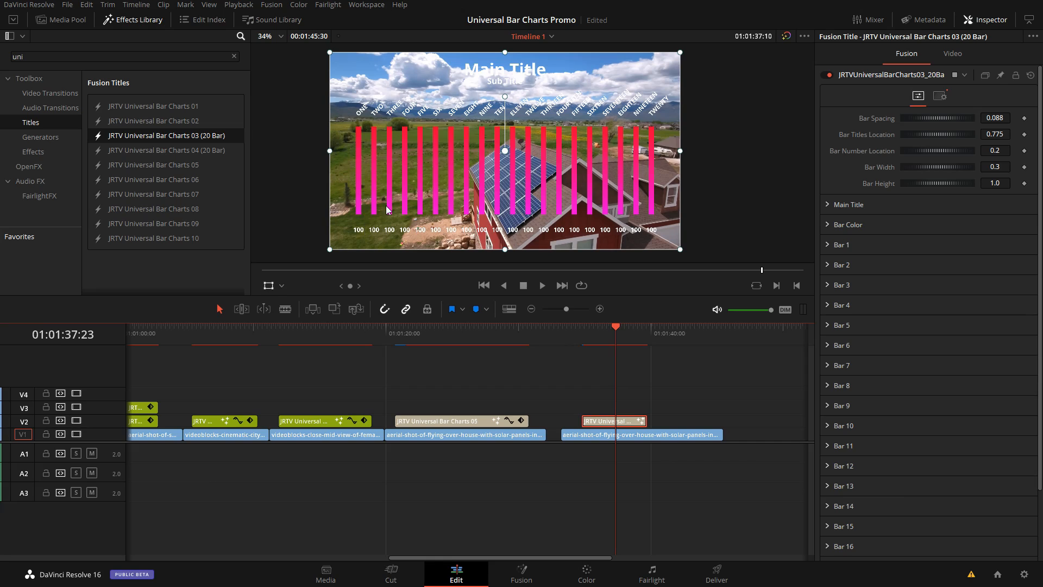
pyautogui.click(829, 246)
pyautogui.scroll(-2, 889, 245)
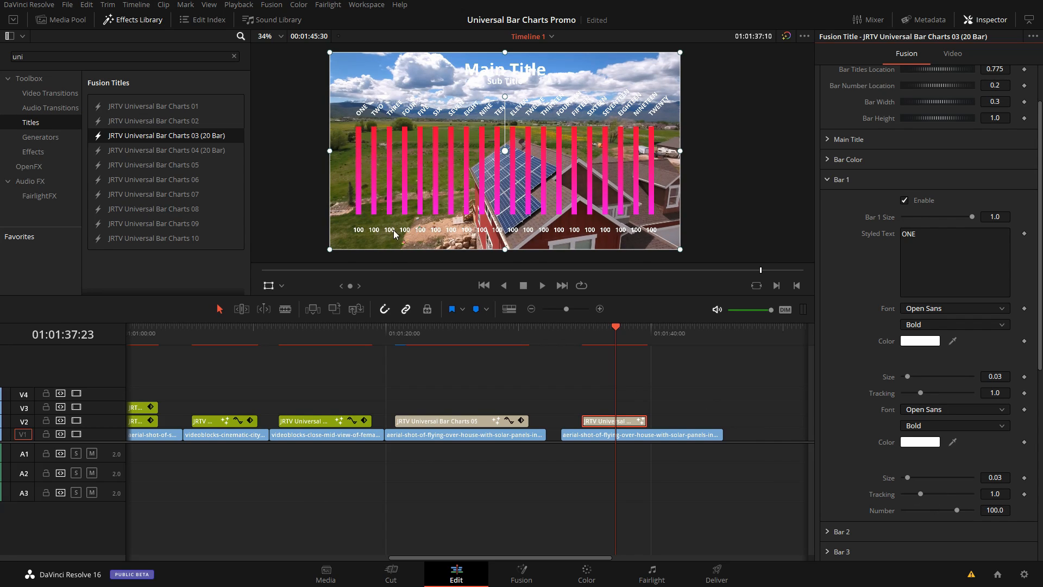
# Step: Preview the start of the 20-bar title to review how its bars and numbers animate in
pyautogui.click(582, 333)
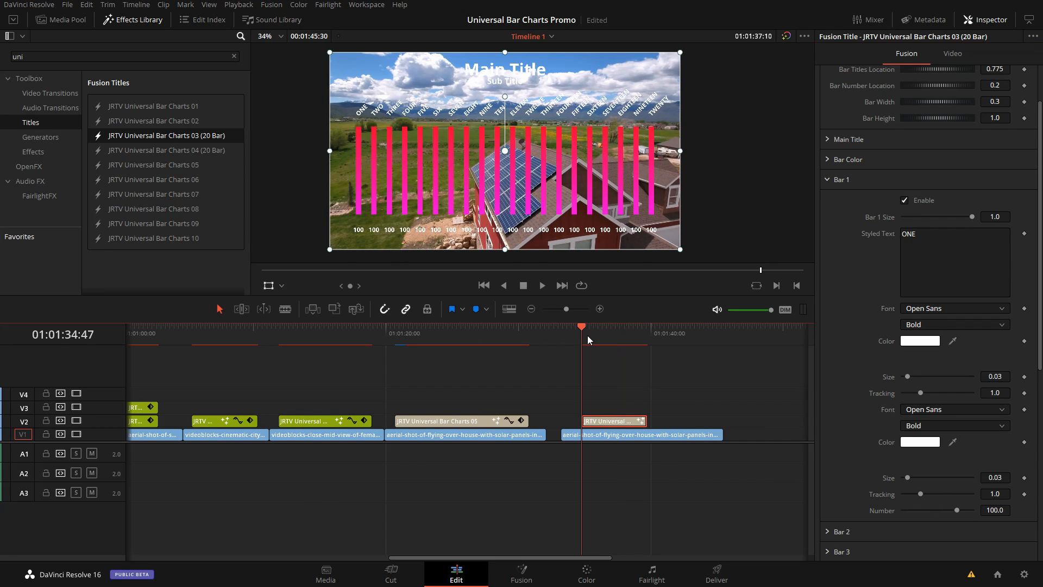
pyautogui.click(599, 309)
pyautogui.click(488, 332)
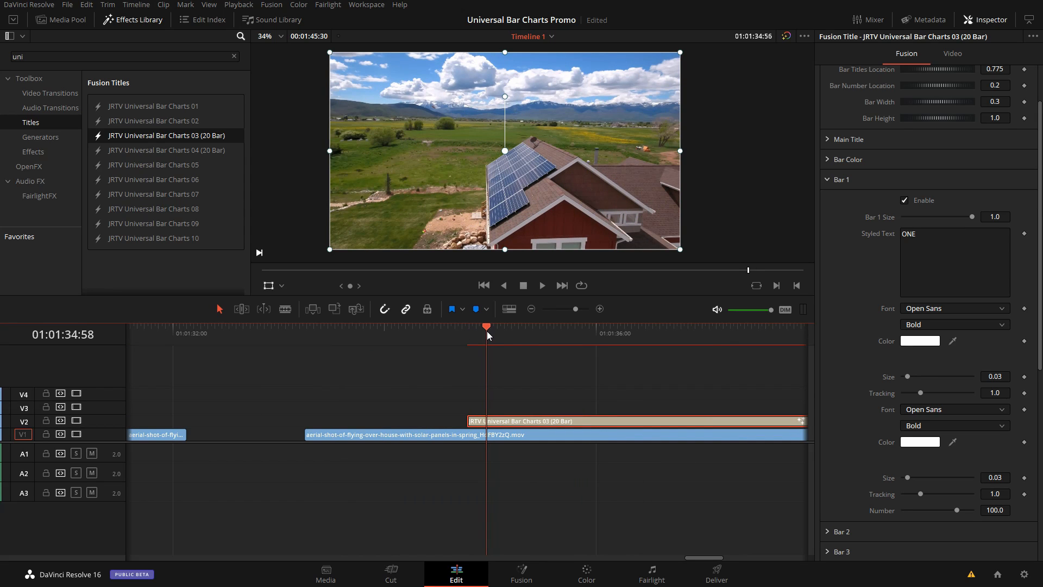
pyautogui.moveTo(487, 332); pyautogui.dragTo(518, 331)
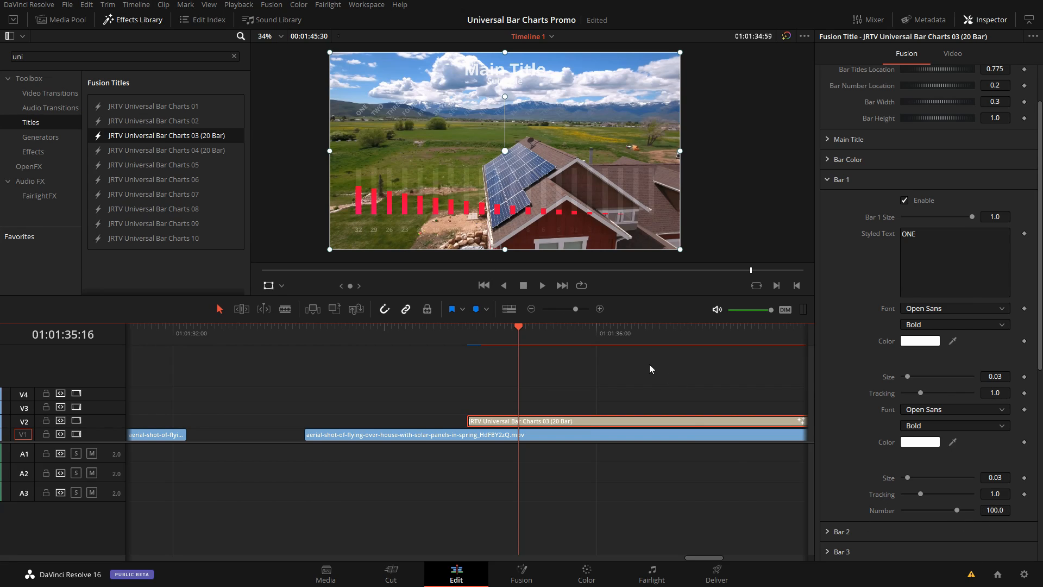
pyautogui.moveTo(603, 336); pyautogui.dragTo(670, 338)
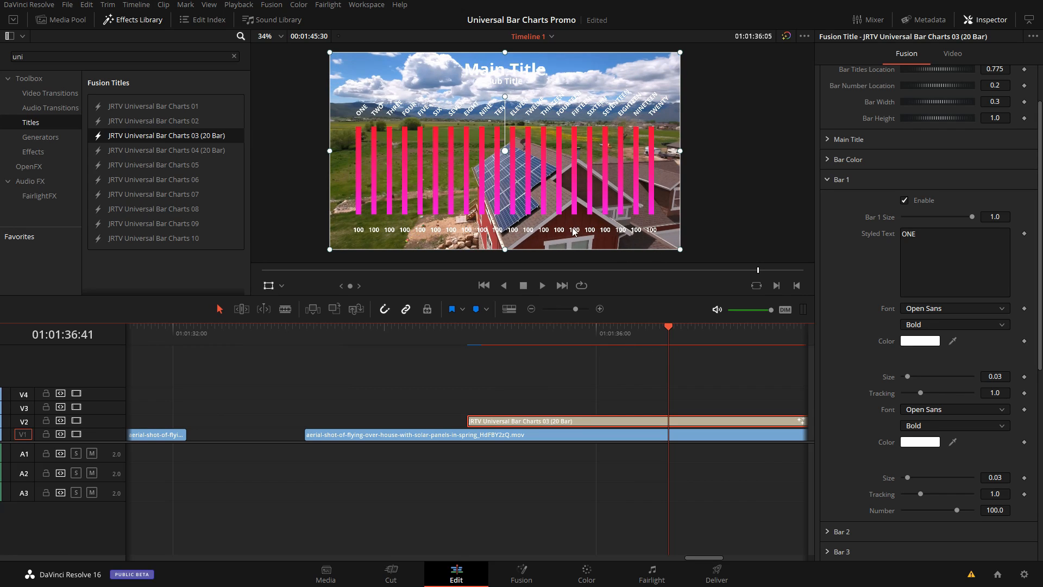
pyautogui.moveTo(626, 337); pyautogui.dragTo(618, 336)
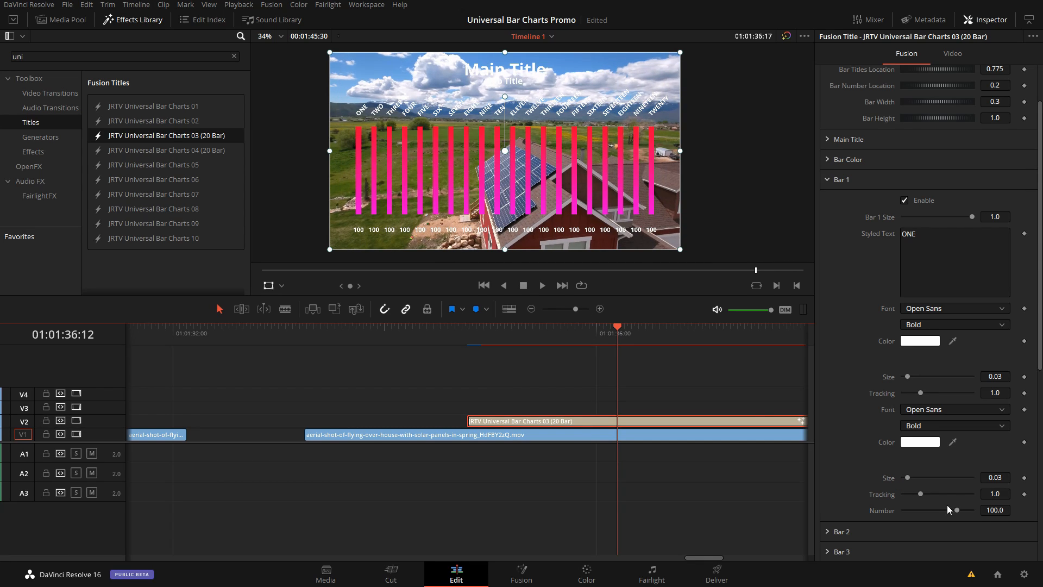
# Step: Set Bar 1's Number to 80 and its Size to 0.8
pyautogui.click(994, 510)
pyautogui.write('80')
pyautogui.press('Return')
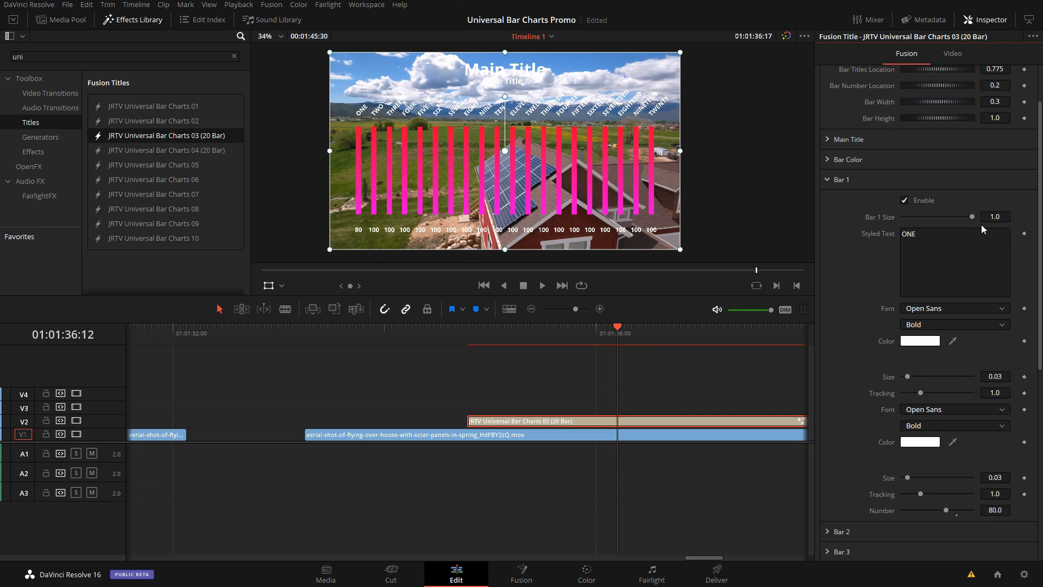
pyautogui.click(996, 215)
pyautogui.write('0.8')
pyautogui.press('Tab')
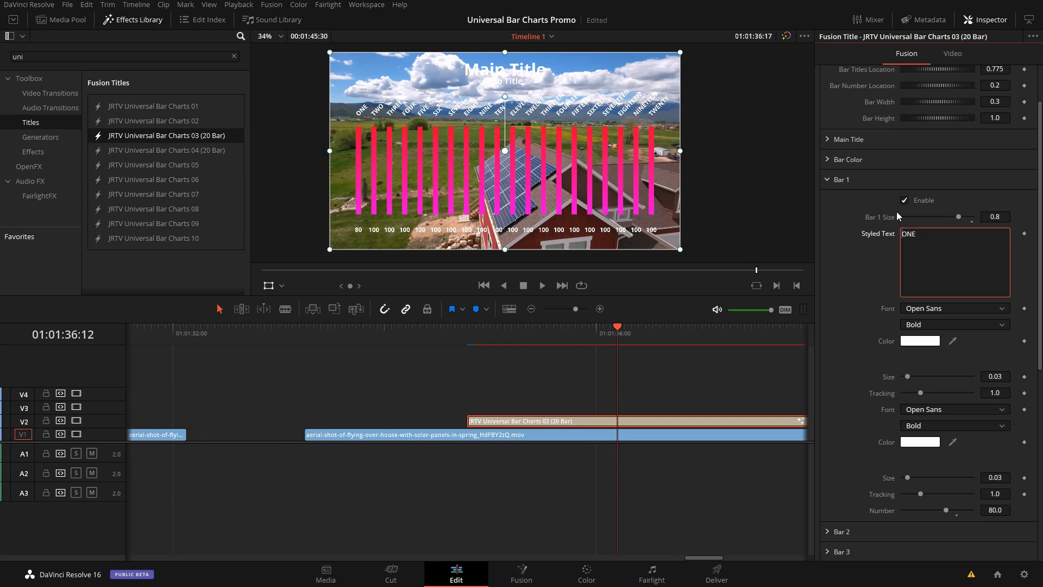
pyautogui.click(849, 230)
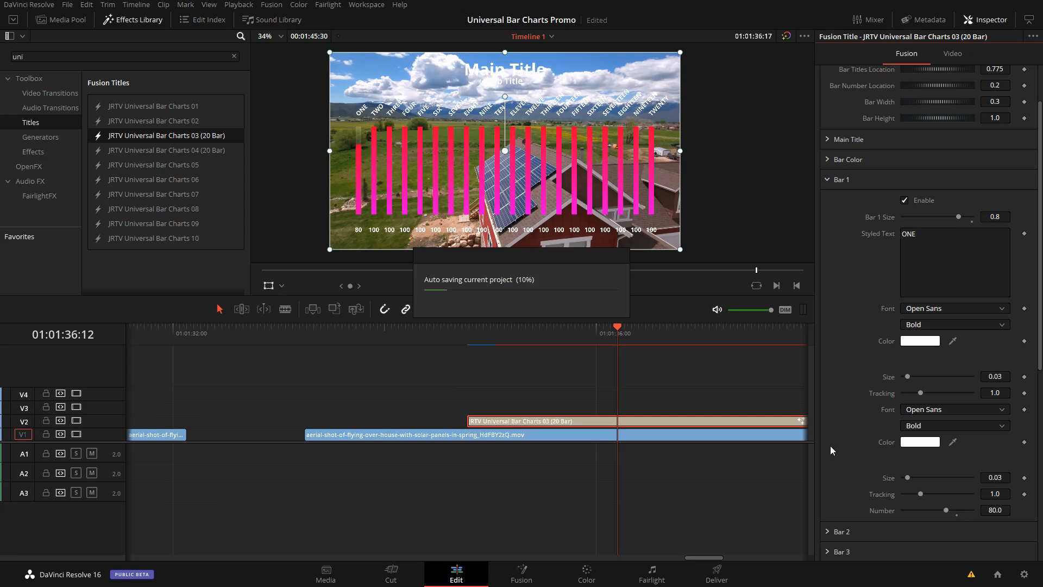
# Step: Preview the end of the 20-bar title to review how its bars and numbers animate out
pyautogui.click(531, 309)
pyautogui.moveTo(640, 334); pyautogui.dragTo(644, 335)
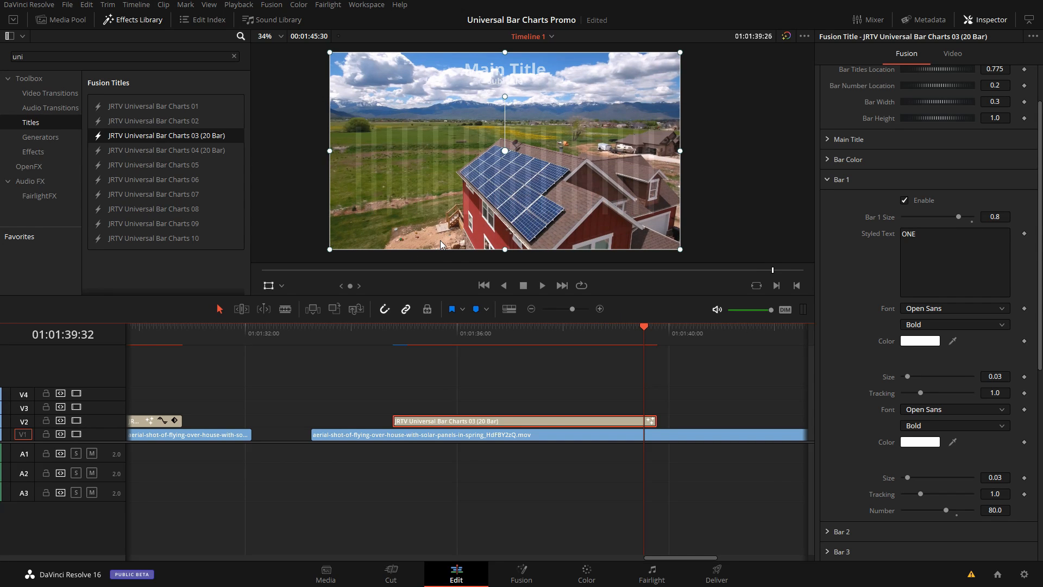
pyautogui.click(630, 339)
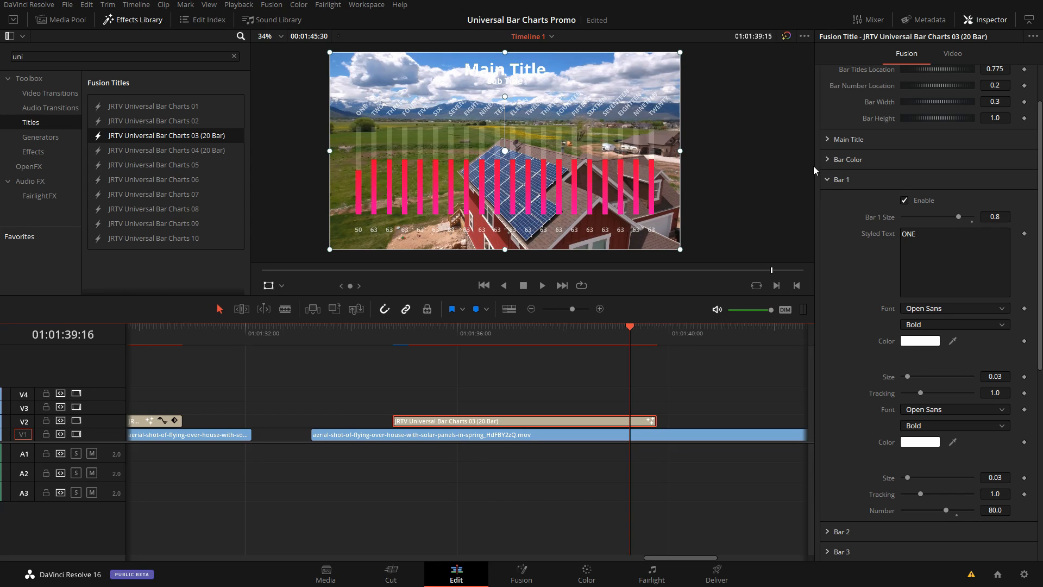
# Step: Delete the red end stop from the Bar Color gradient, keeping only the magenta stop for solid-colored bars
pyautogui.click(829, 182)
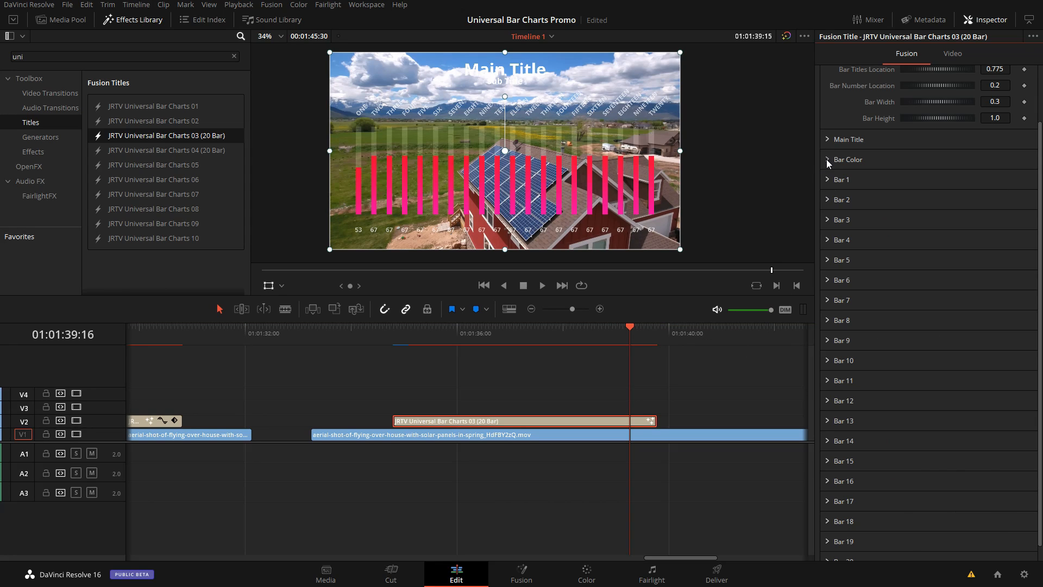
pyautogui.click(826, 161)
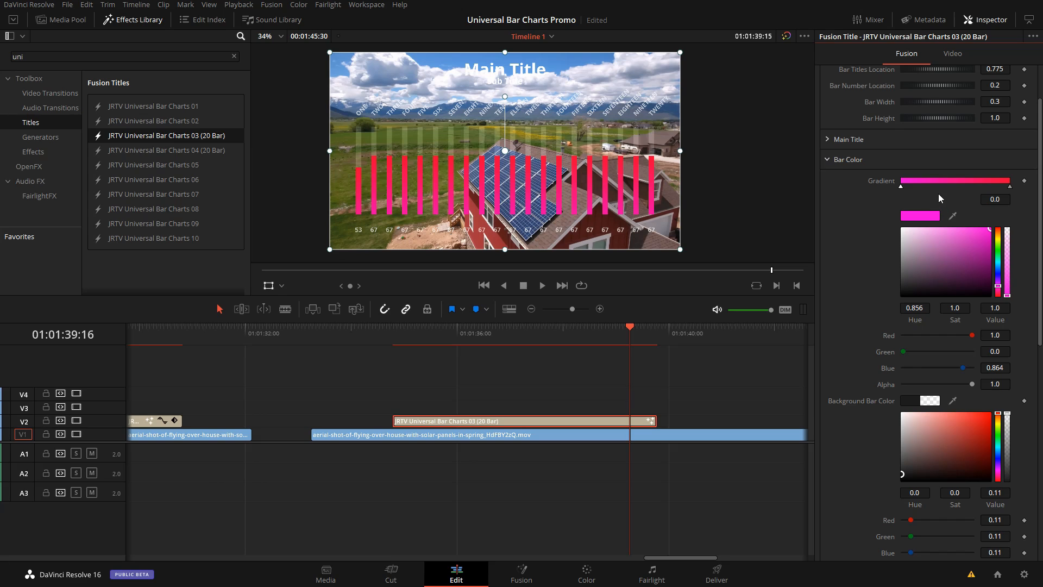
pyautogui.click(1010, 187)
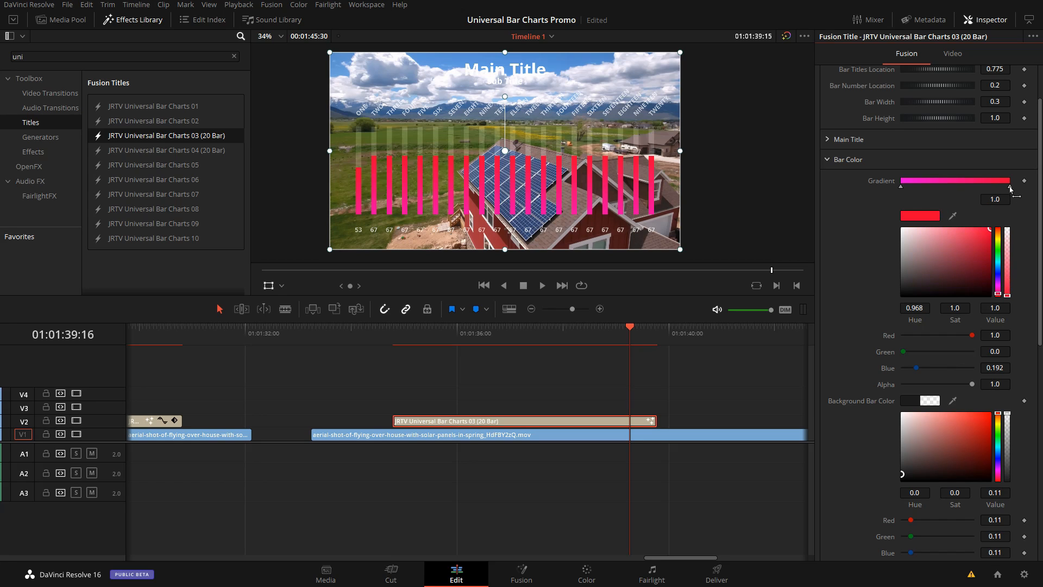
pyautogui.moveTo(1010, 187); pyautogui.dragTo(1006, 141)
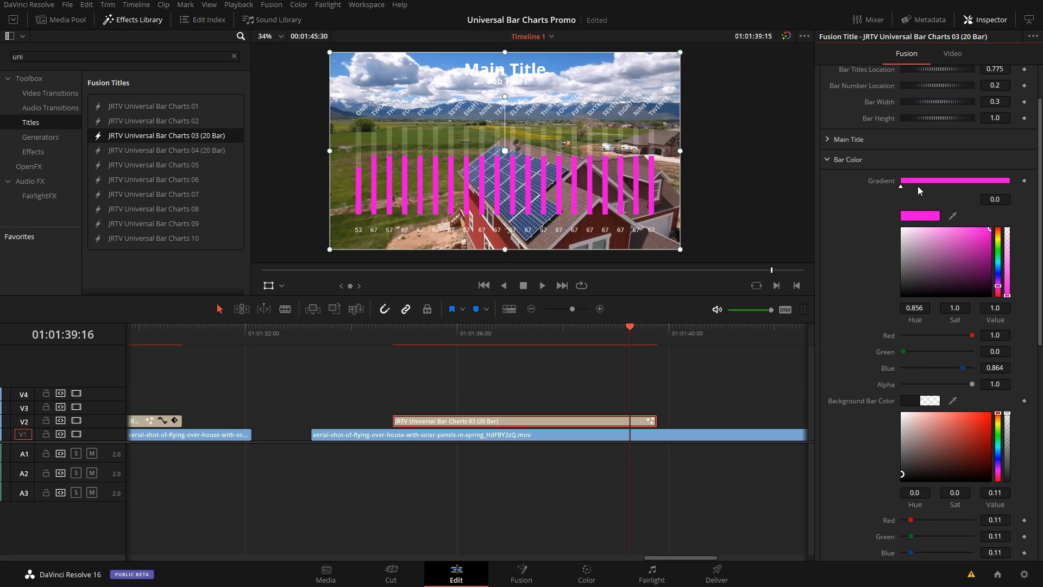
pyautogui.click(869, 159)
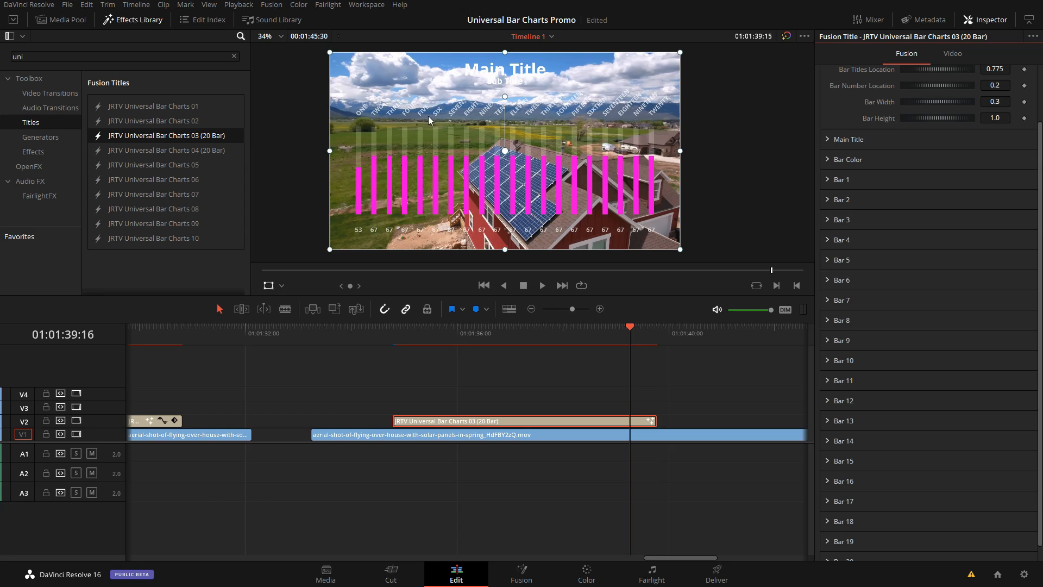
# Step: Append "22222222" to Bar 1's label text in the Universal Bar Charts 03 title
pyautogui.click(538, 334)
pyautogui.click(828, 180)
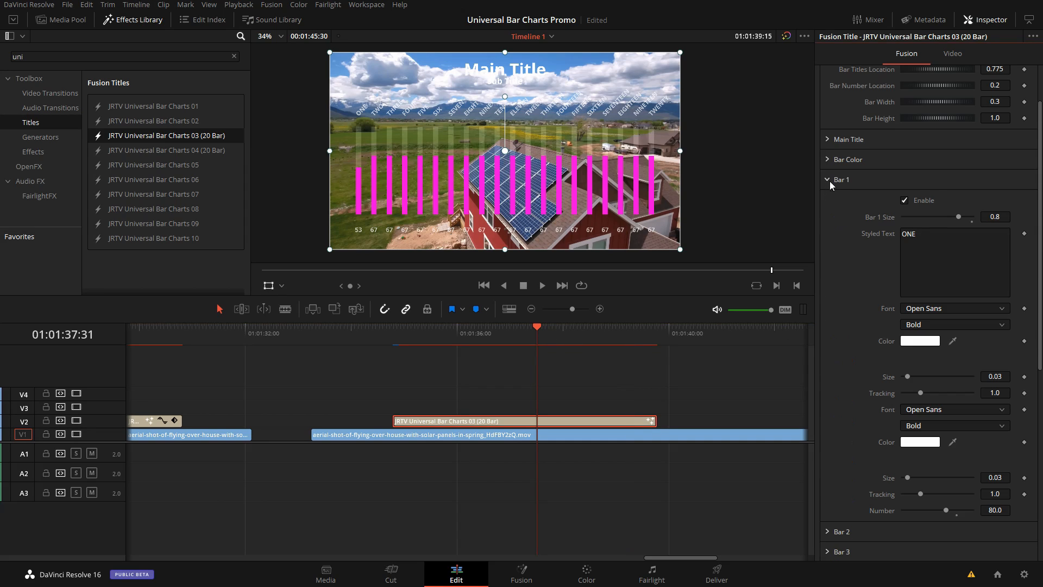
pyautogui.click(921, 240)
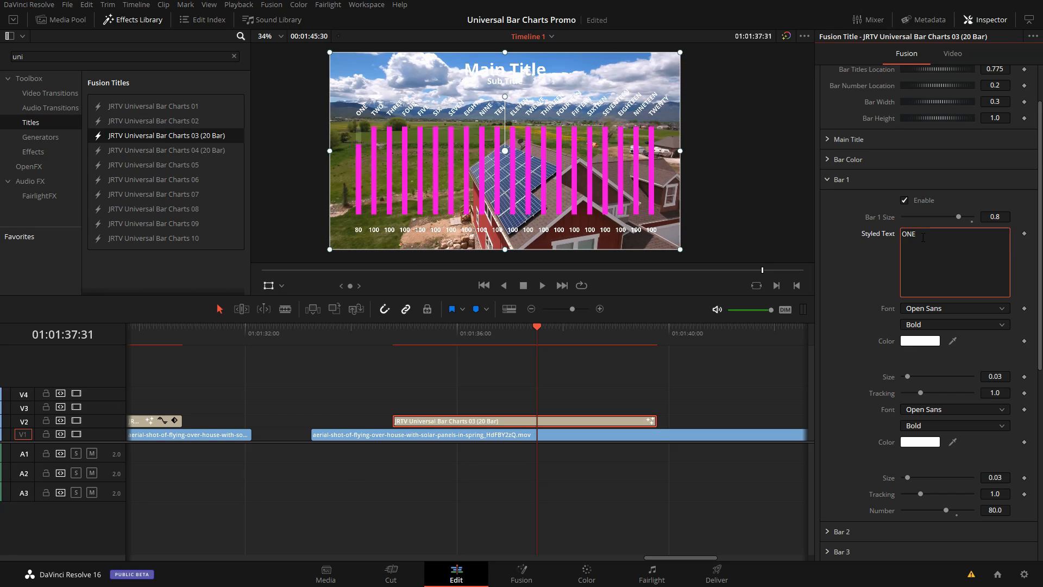
pyautogui.write('22222222')
# Step: Replace the Universal Bar Charts 03 title on V2 with JRTV Universal Bar Charts 04 (20 Bar) over the aerial clip
pyautogui.moveTo(686, 391); pyautogui.dragTo(586, 418)
pyautogui.press('Delete')
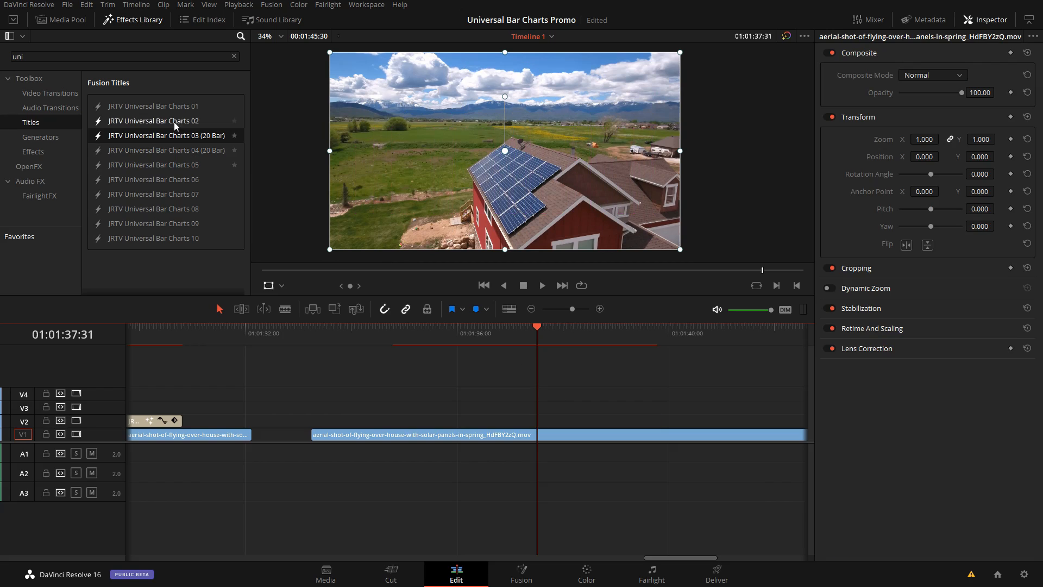
pyautogui.click(111, 152)
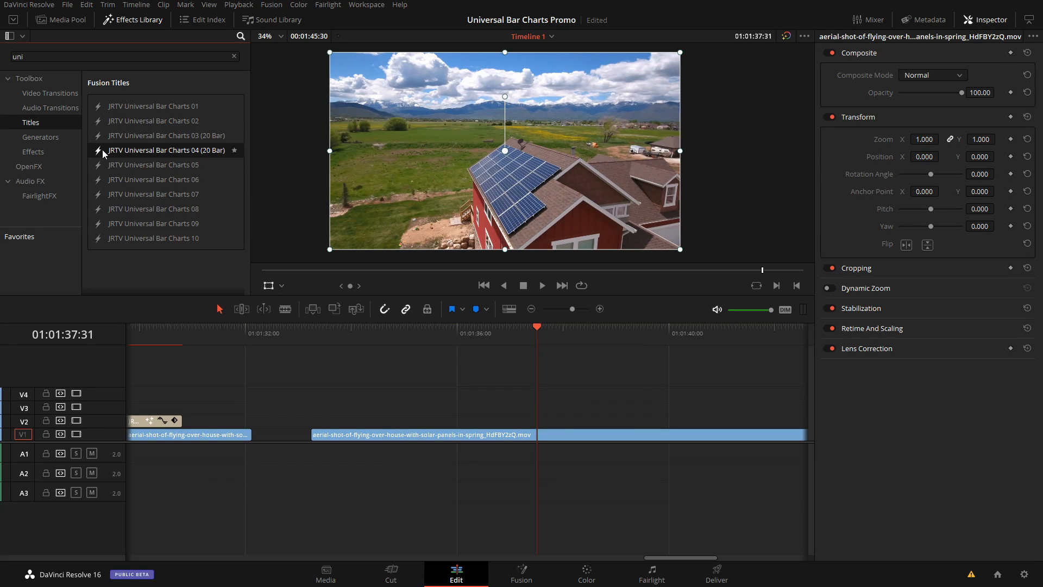
pyautogui.moveTo(102, 149); pyautogui.dragTo(454, 426)
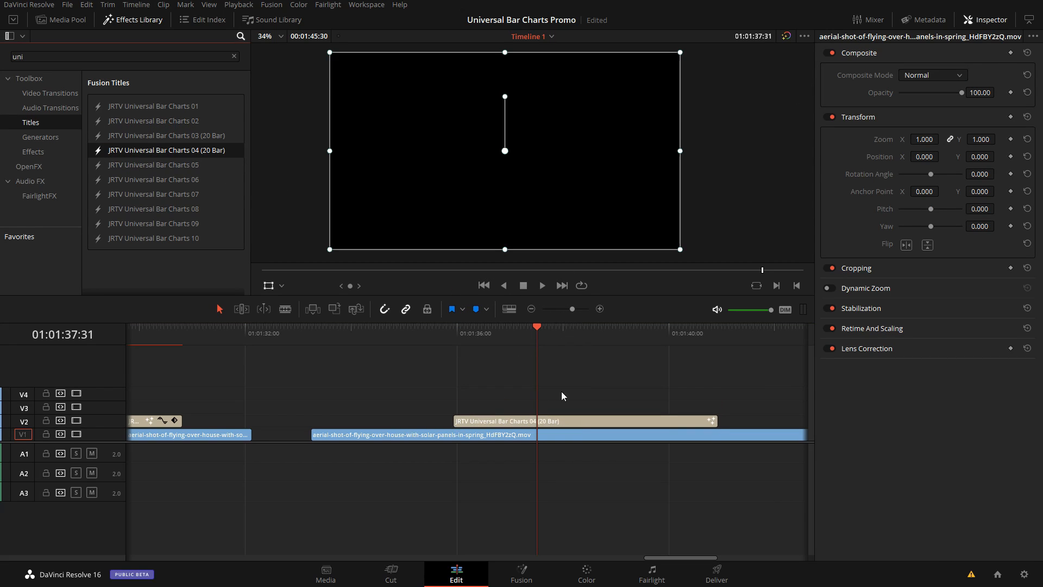
pyautogui.click(601, 331)
pyautogui.click(618, 419)
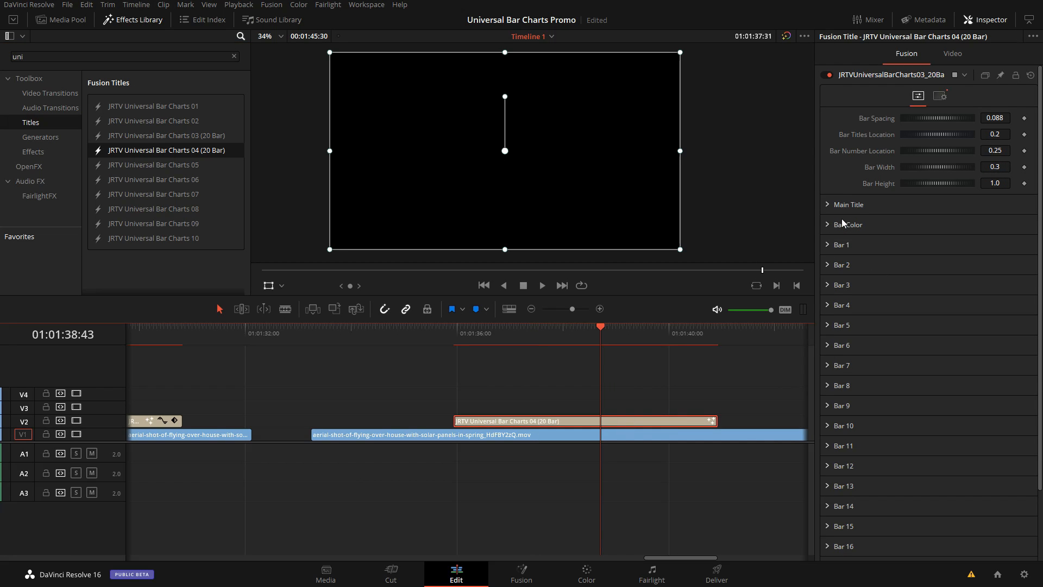
# Step: Change Bar 1's label to "ONEeeeee" and set the Bar Number Location to 0.764
pyautogui.click(826, 243)
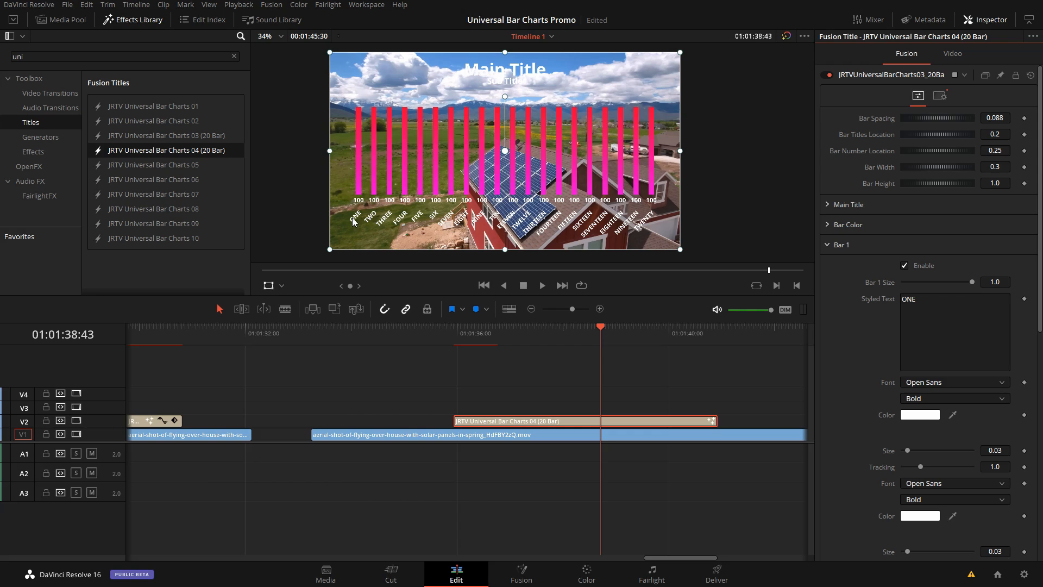
pyautogui.click(930, 305)
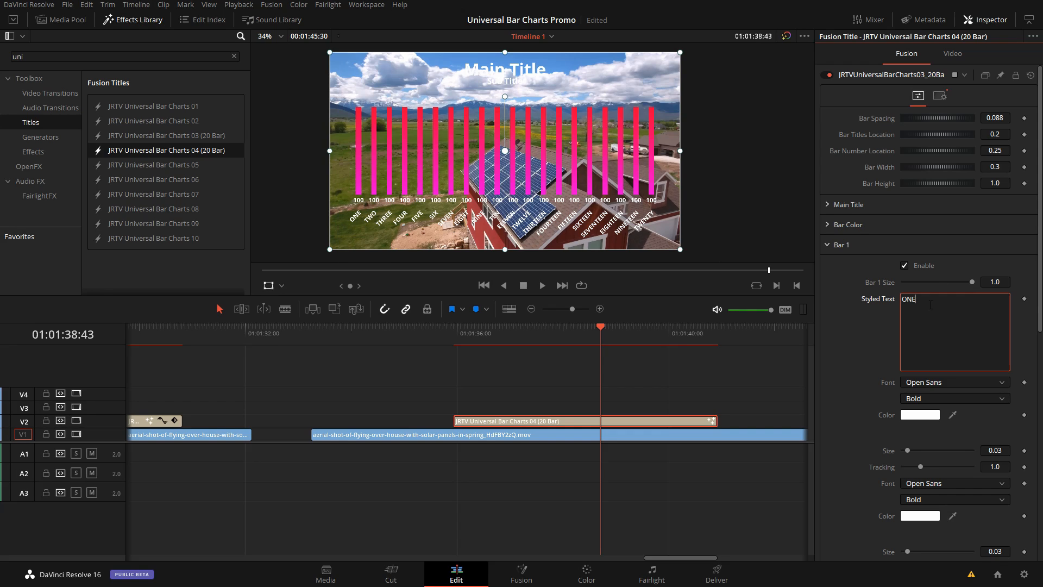
pyautogui.write('eeeee')
pyautogui.moveTo(930, 151); pyautogui.dragTo(970, 152)
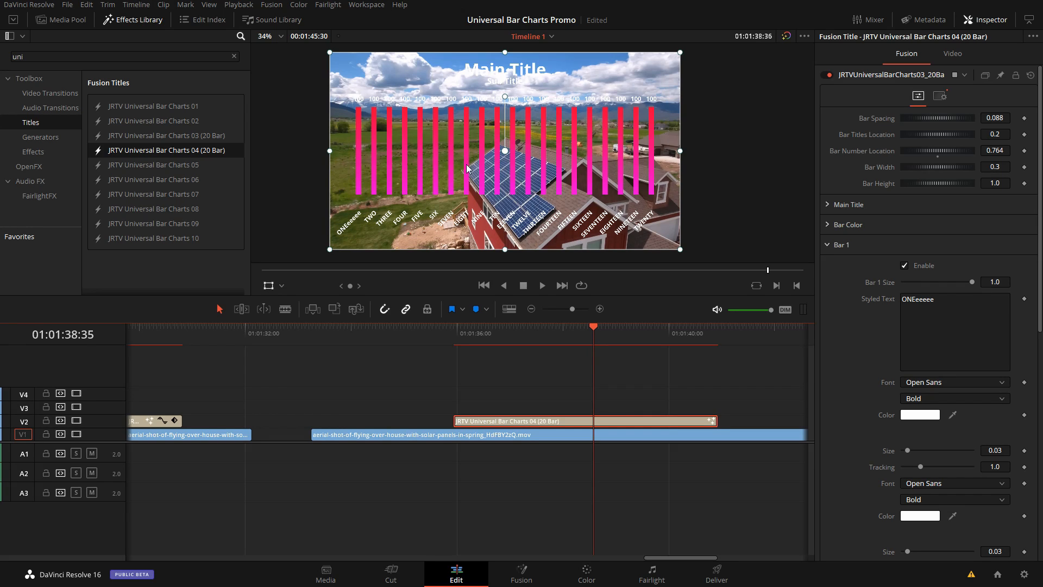
# Step: Move the Universal Bar Charts 04 title up to V3 and place a Solid Color generator beneath it on V2
pyautogui.moveTo(541, 421); pyautogui.dragTo(543, 405)
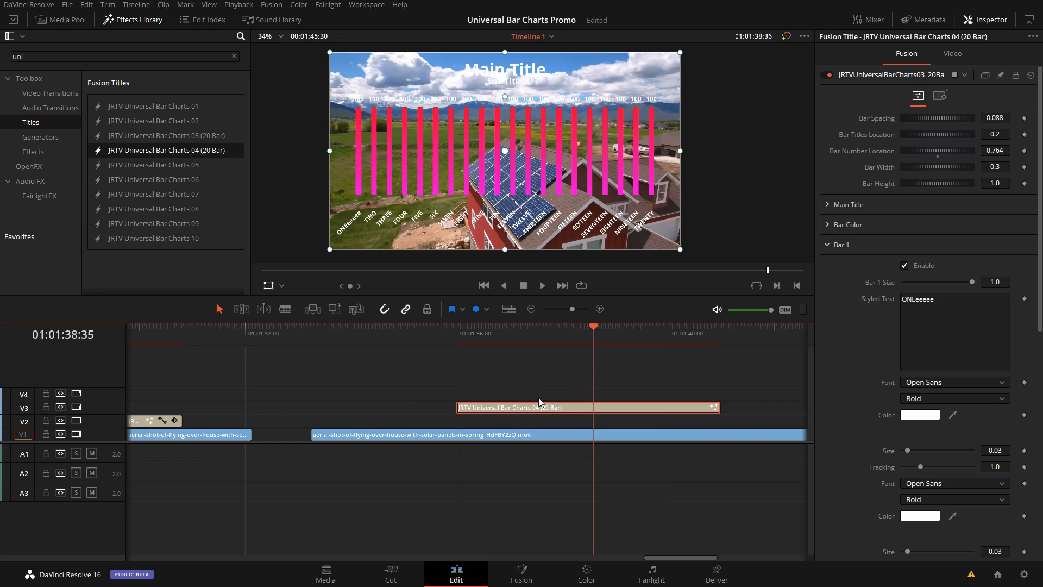
pyautogui.click(40, 137)
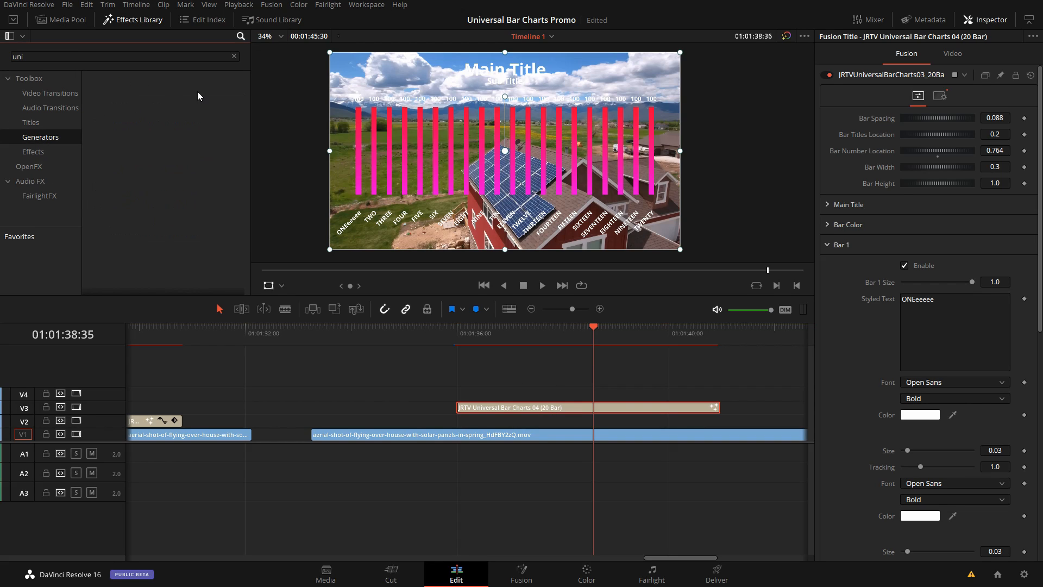
pyautogui.click(234, 57)
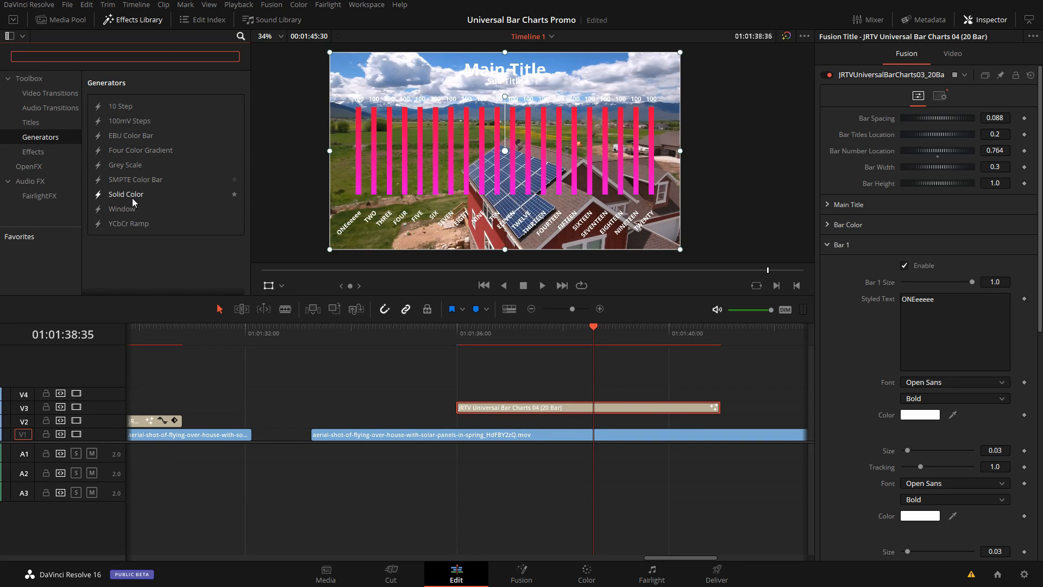
pyautogui.moveTo(132, 196); pyautogui.dragTo(457, 429)
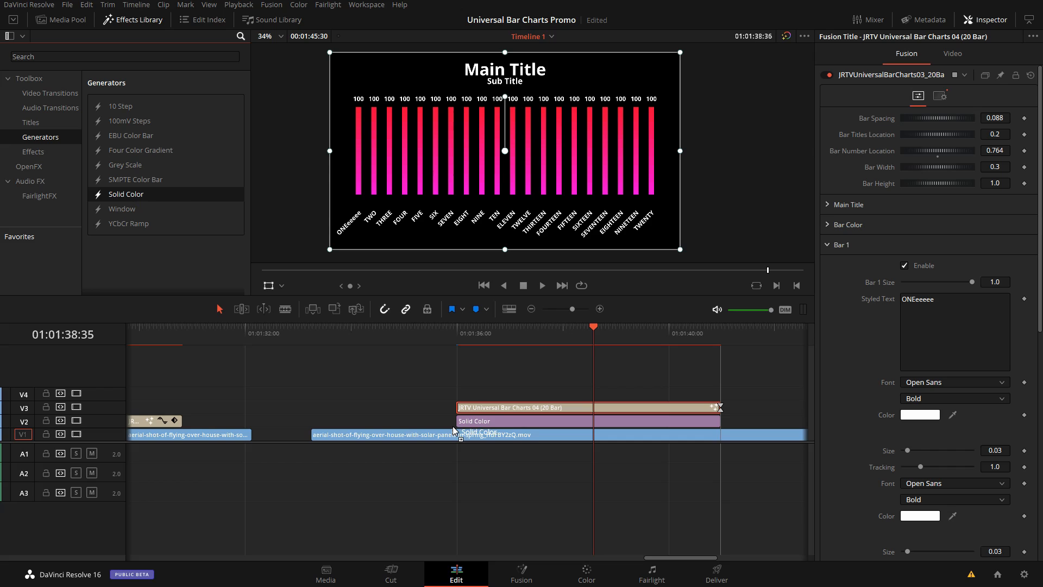
# Step: Set the Solid Color's opacity to 40 and disable Bar 1 in the Universal Bar Charts 04 title
pyautogui.click(538, 422)
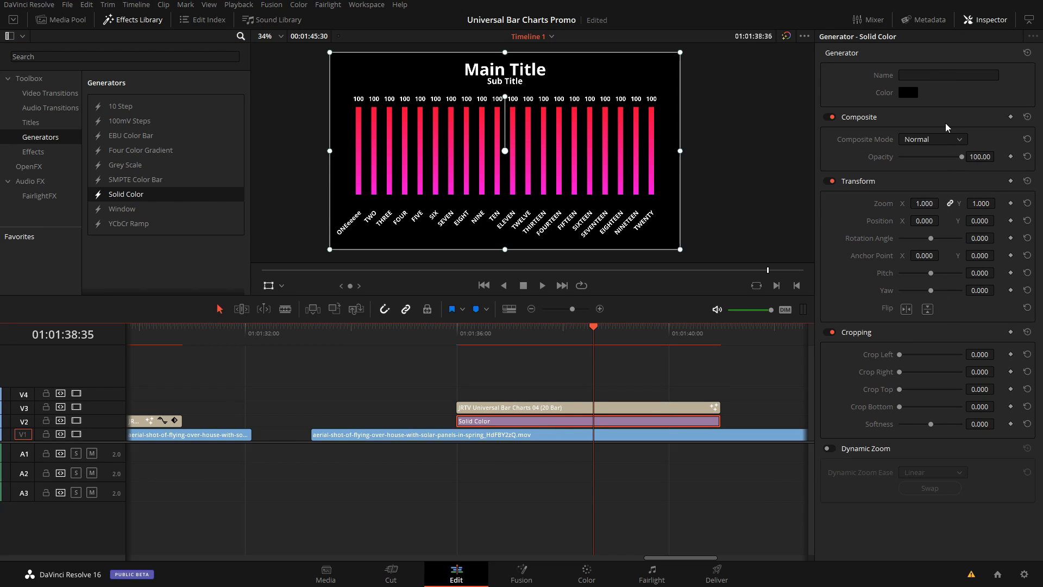
pyautogui.moveTo(961, 157); pyautogui.dragTo(925, 157)
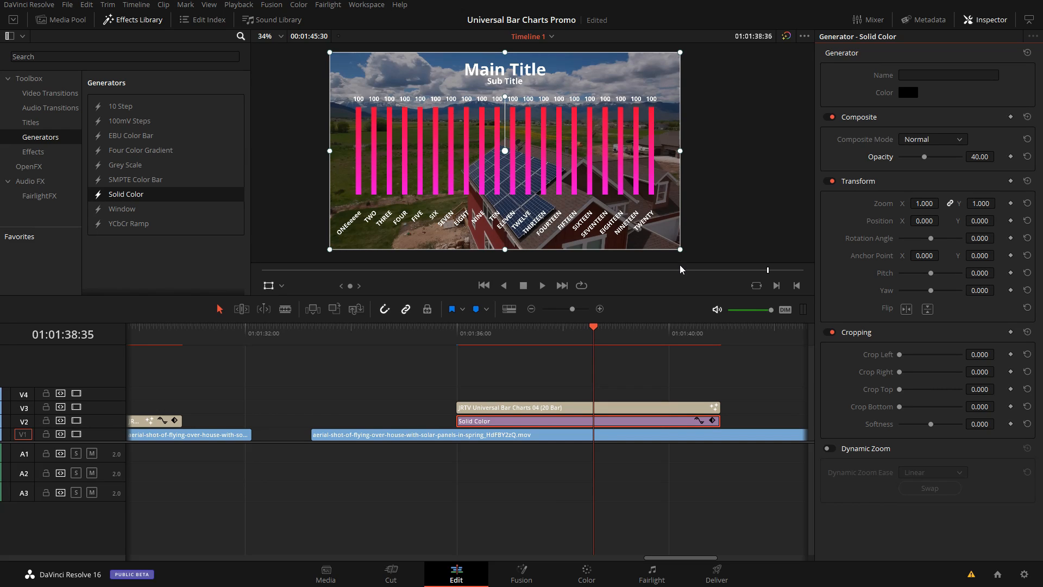
pyautogui.click(622, 407)
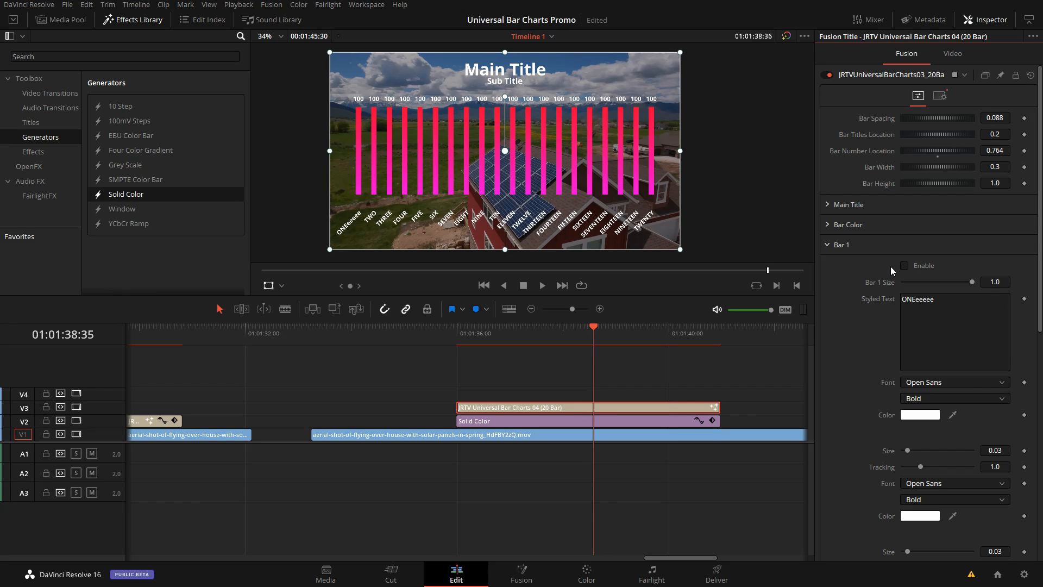
# Step: Replace the Universal Bar Charts 04 title and its Solid Color with JRTV Universal Bar Charts 09 on V2 over the aerial clip
pyautogui.moveTo(736, 396); pyautogui.dragTo(700, 426)
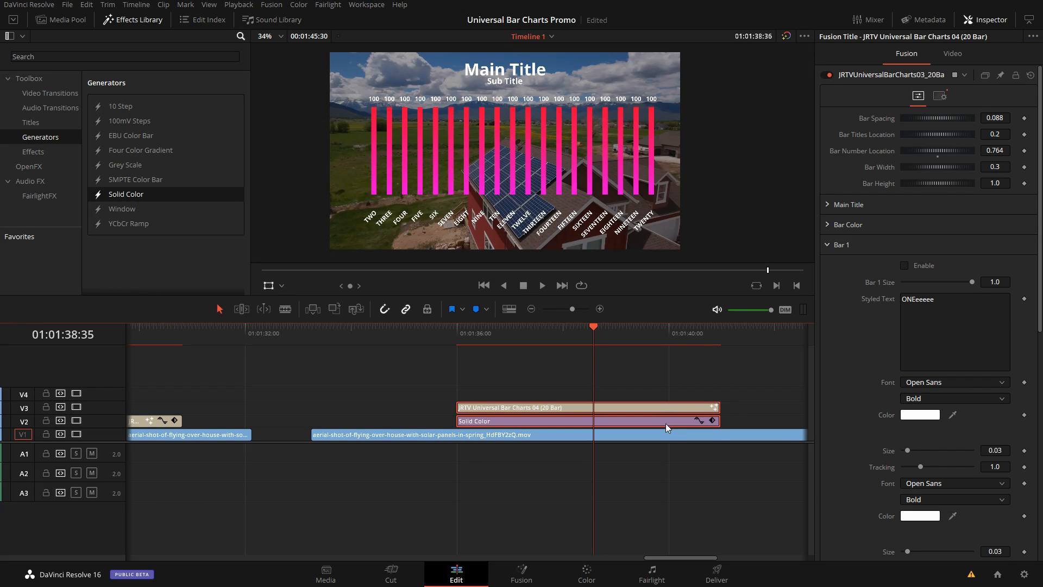
pyautogui.press('Delete')
pyautogui.click(64, 19)
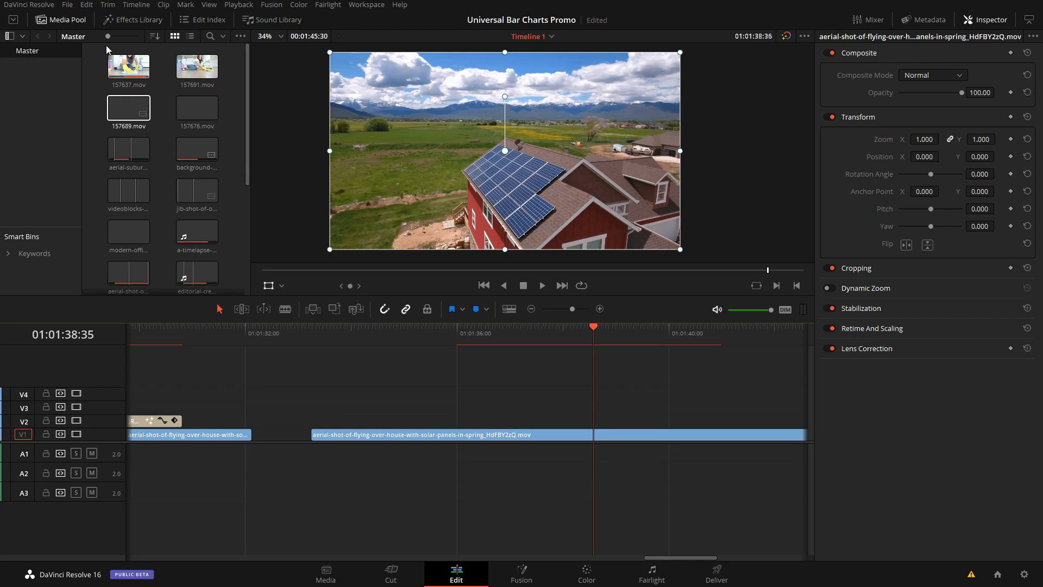
pyautogui.click(117, 20)
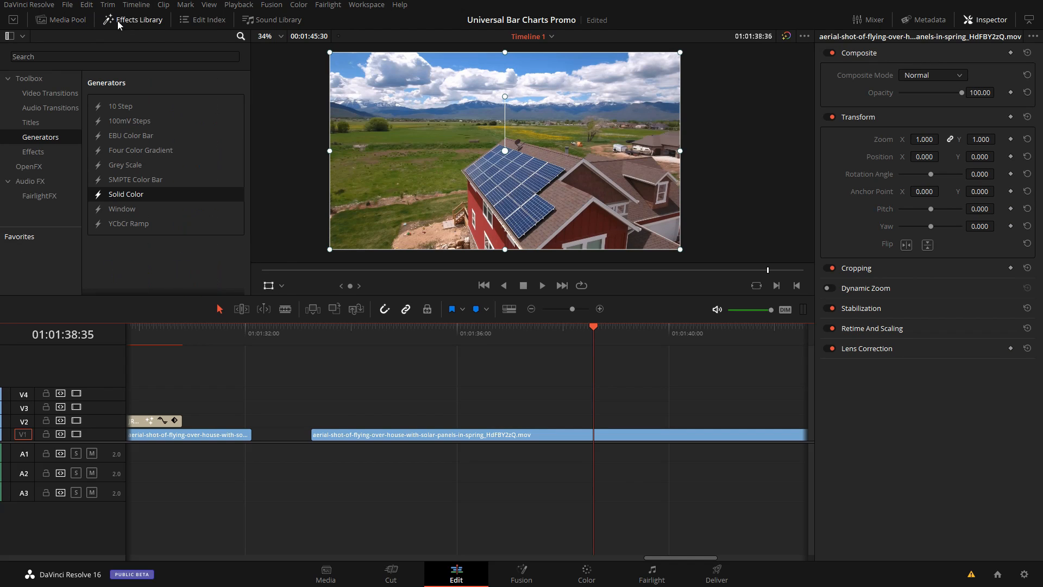
pyautogui.click(43, 121)
pyautogui.click(90, 57)
pyautogui.write('uni')
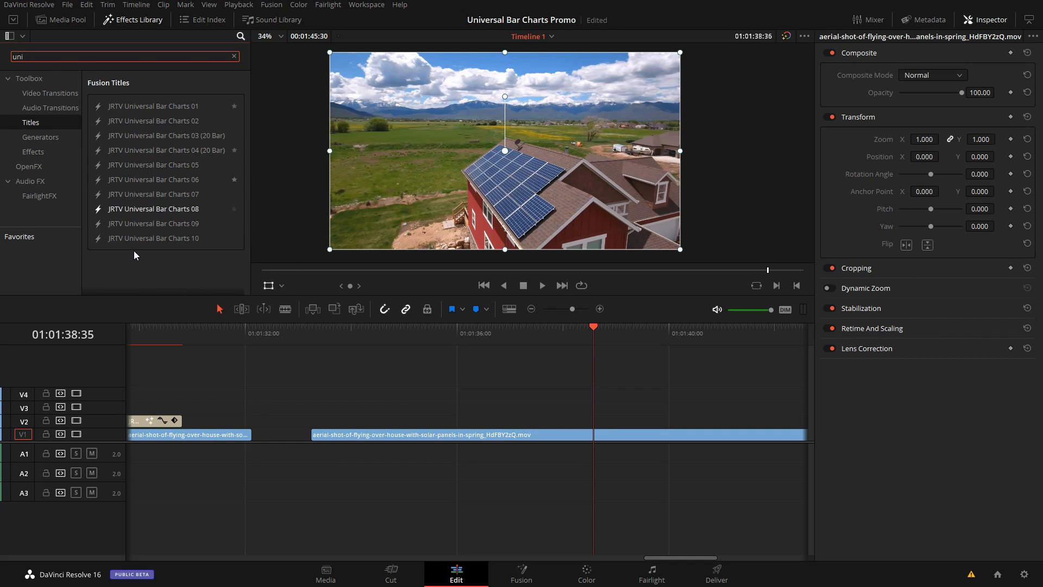
pyautogui.moveTo(137, 223); pyautogui.dragTo(486, 429)
pyautogui.click(613, 334)
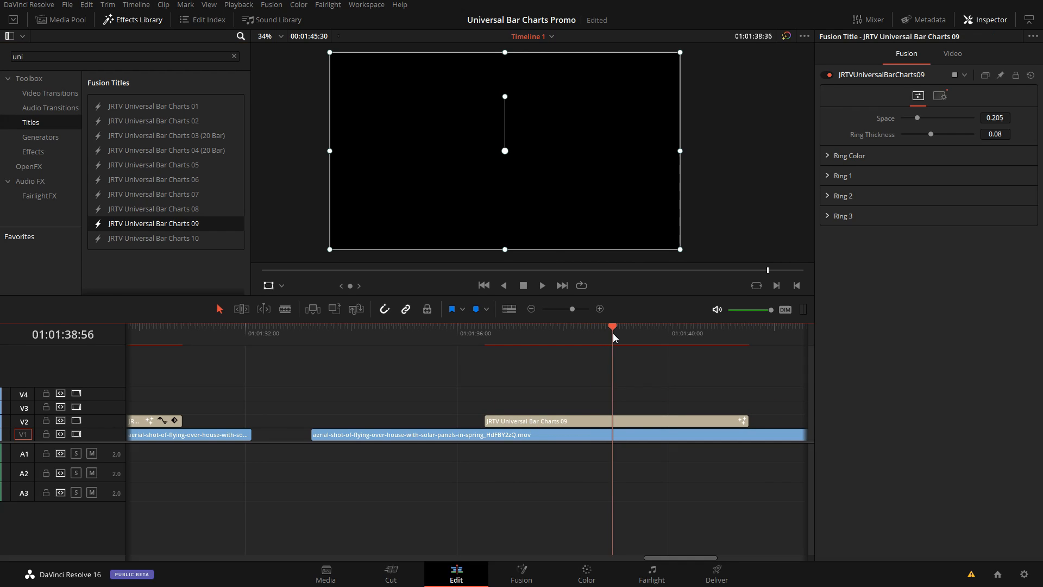
pyautogui.click(629, 420)
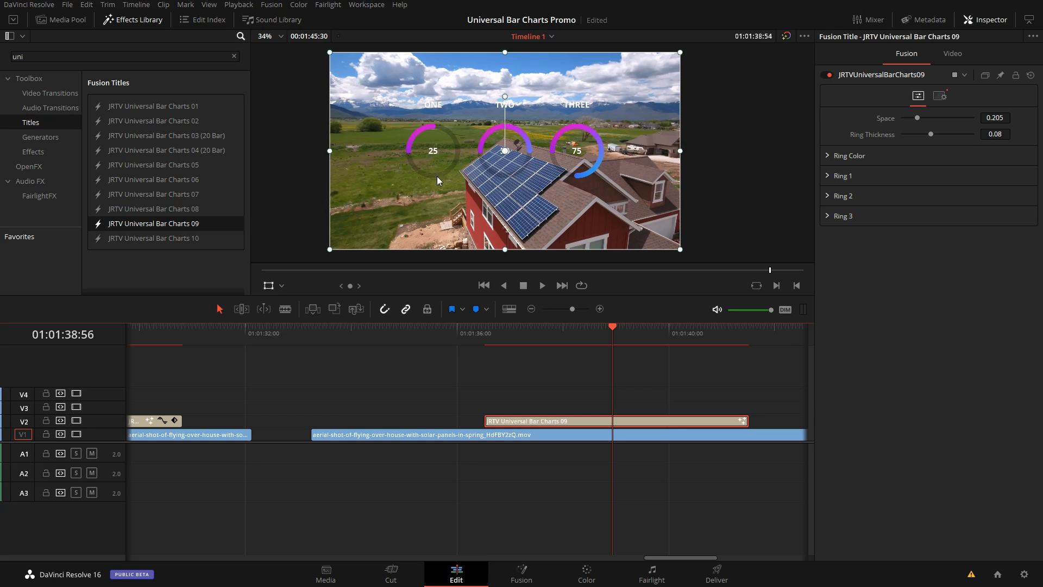
# Step: Move the Universal Bar Charts 09 title up to V3 and lay a Solid Color generator at reduced opacity beneath it on V2
pyautogui.moveTo(616, 421); pyautogui.dragTo(618, 409)
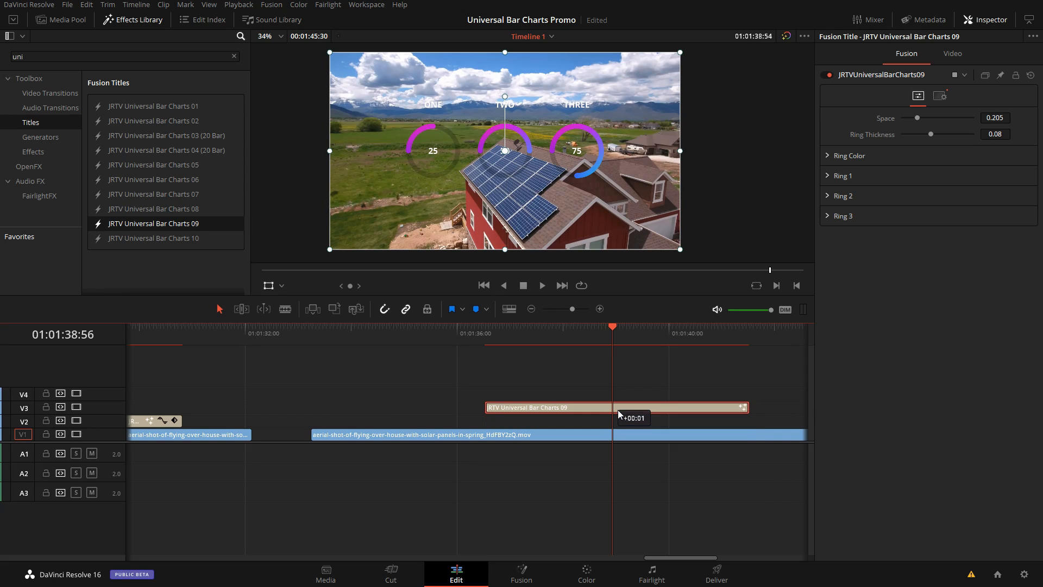
pyautogui.click(41, 137)
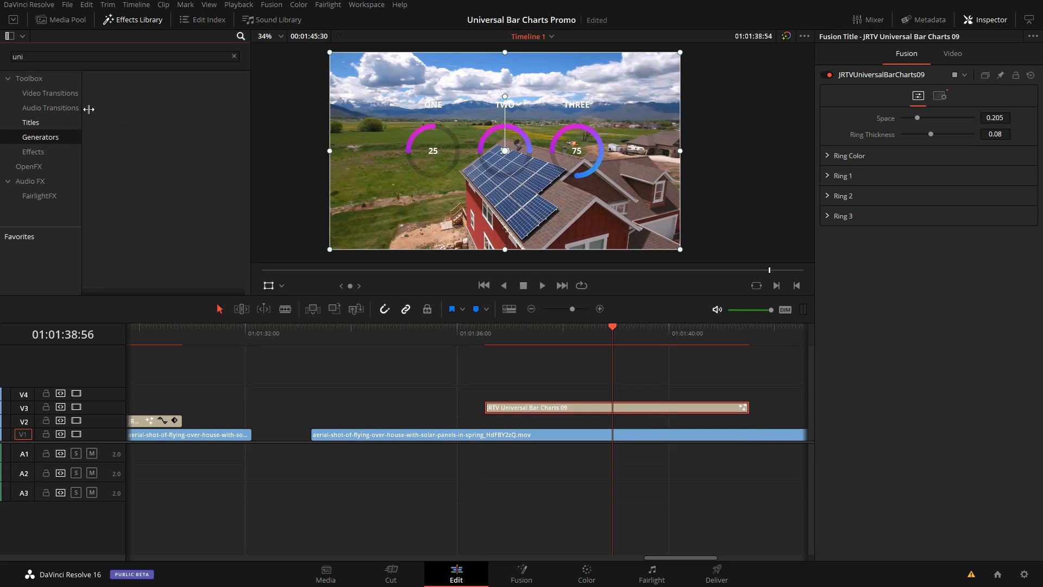
pyautogui.click(234, 56)
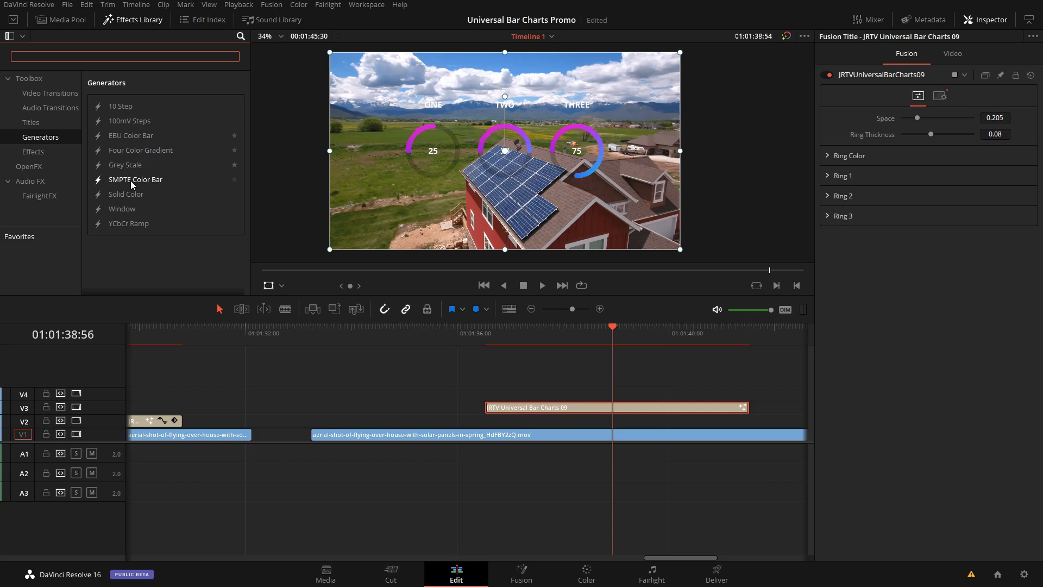
pyautogui.moveTo(126, 194); pyautogui.dragTo(498, 421)
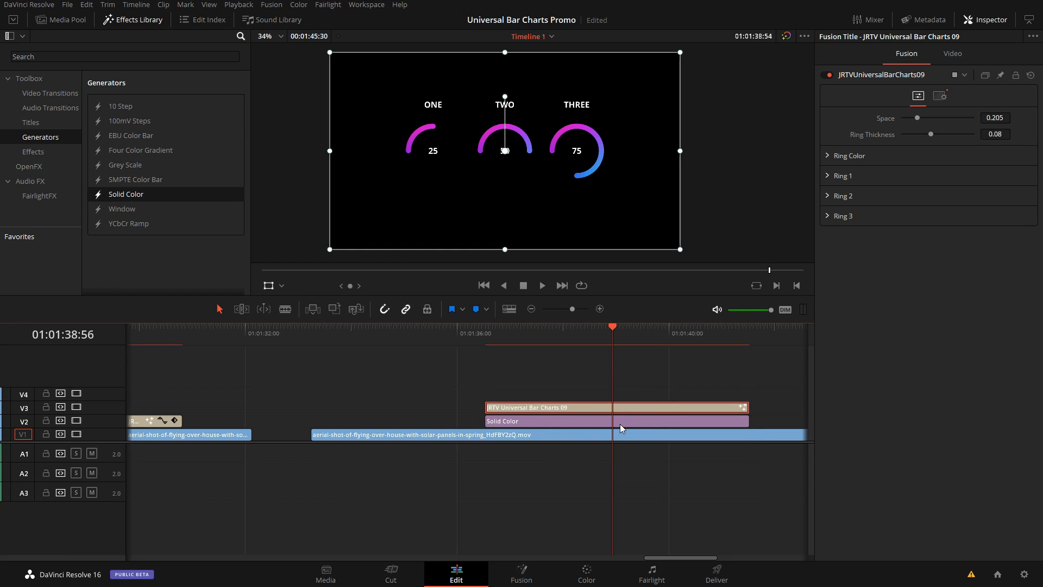
pyautogui.click(619, 421)
# Step: Increase the Ring Thickness of the Universal Bar Charts 09 title to 0.115
pyautogui.click(658, 407)
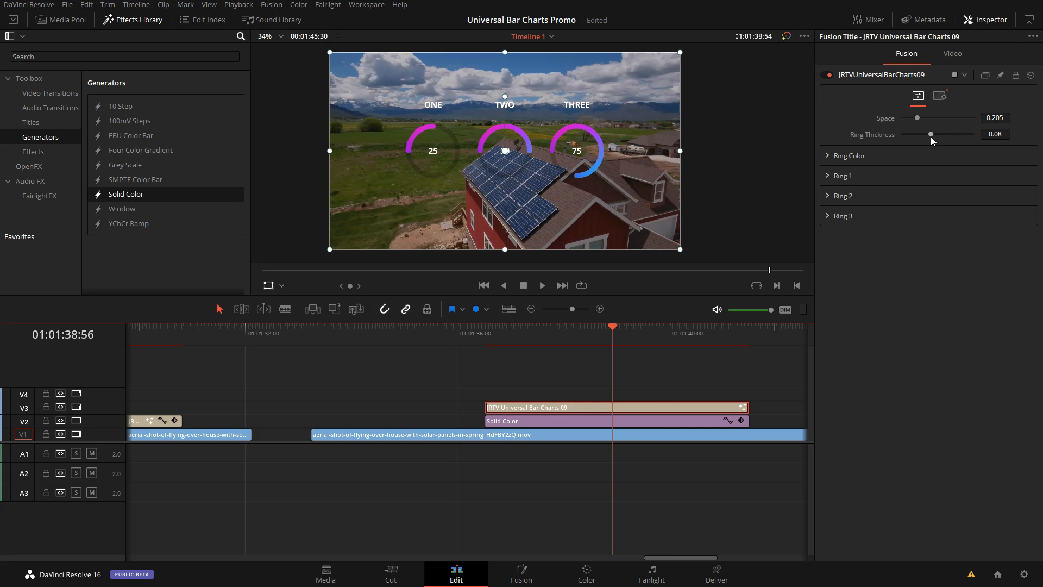
pyautogui.moveTo(930, 136); pyautogui.dragTo(943, 133)
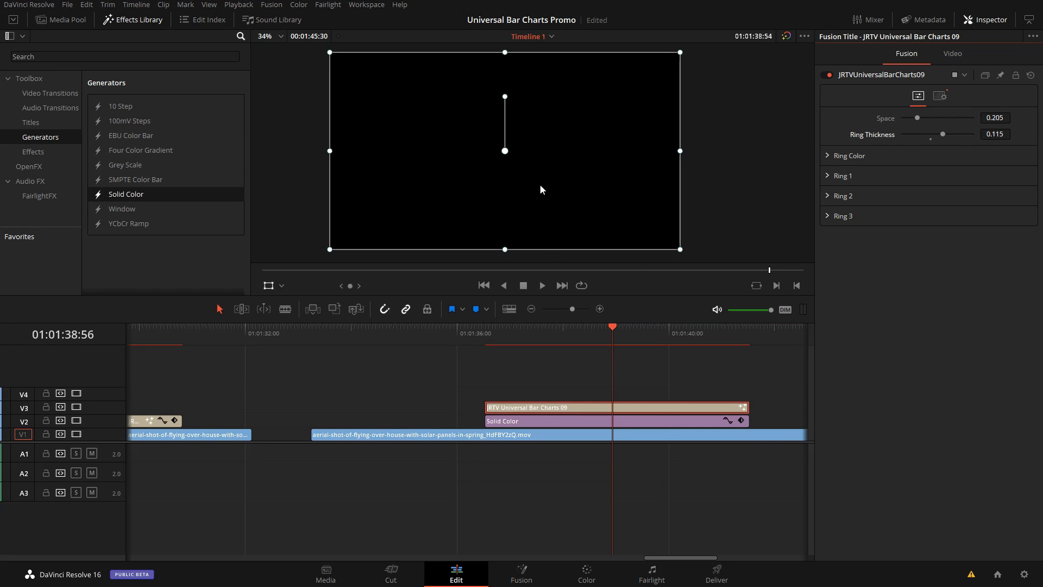
pyautogui.click(622, 331)
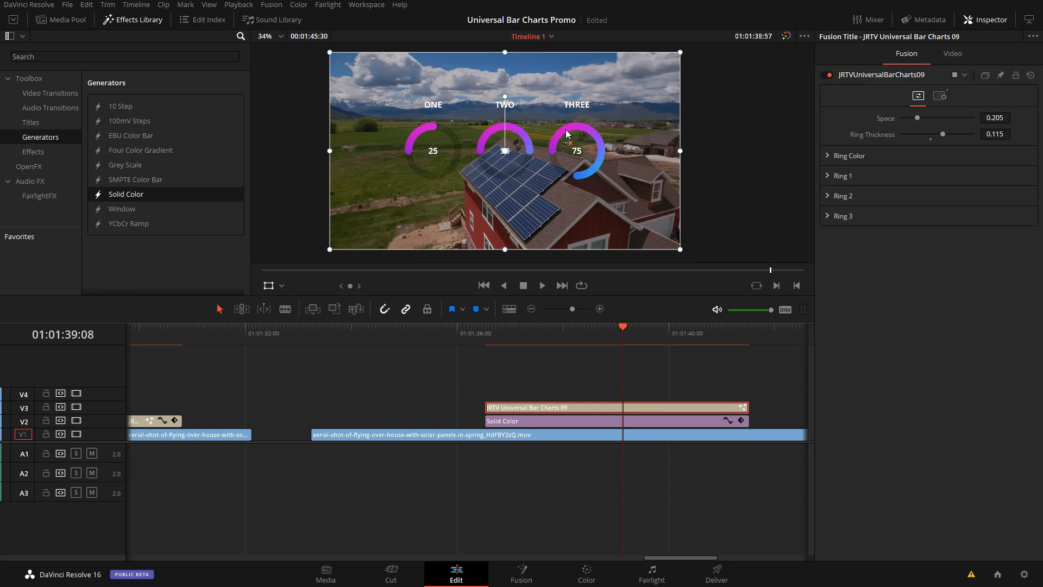
# Step: Try Ring 1's Fill Amount at 1.0, and settle on 0.102
pyautogui.click(826, 175)
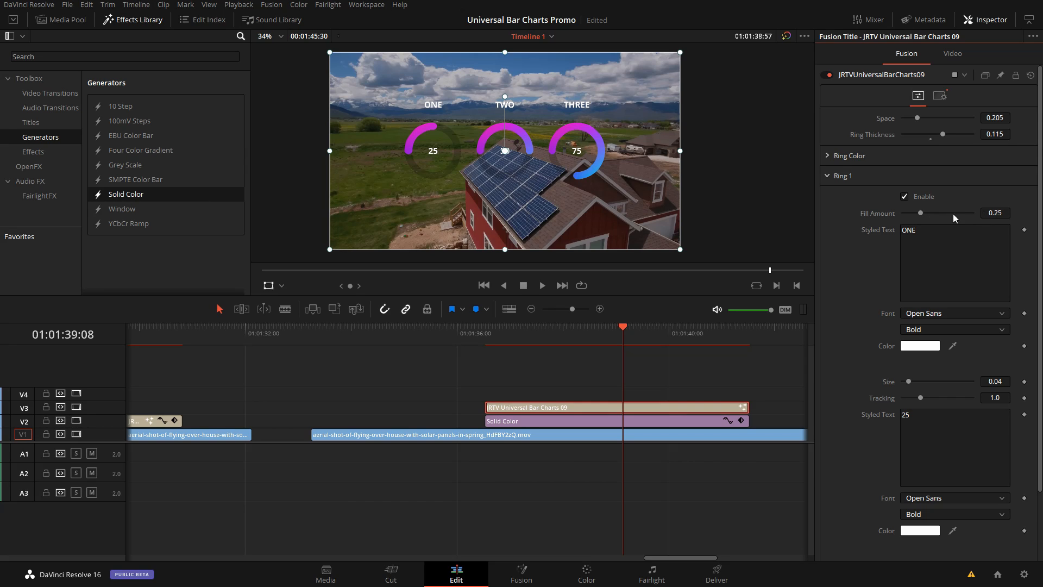
pyautogui.moveTo(920, 213); pyautogui.dragTo(931, 215)
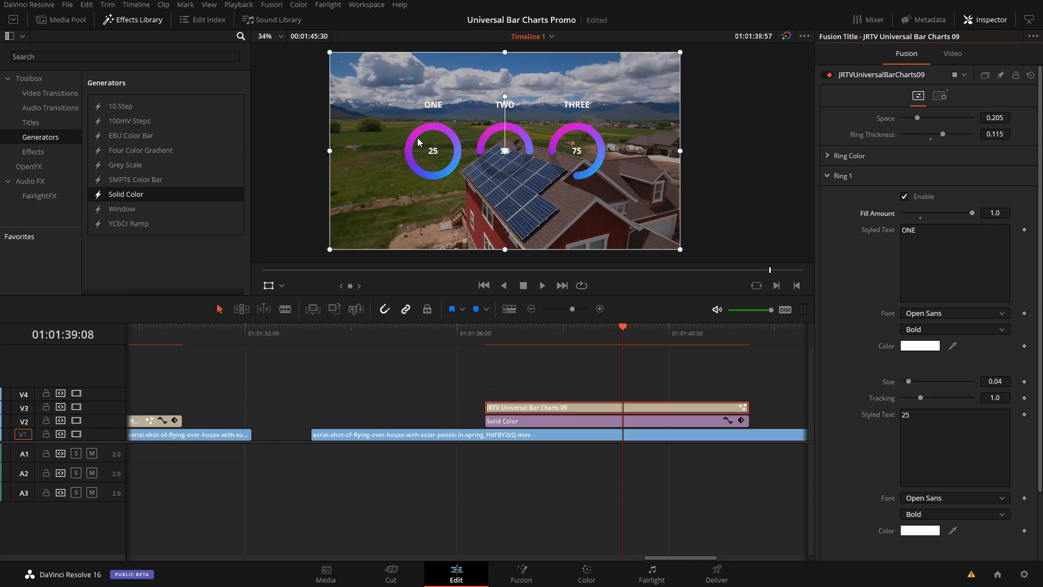
pyautogui.moveTo(973, 213); pyautogui.dragTo(911, 214)
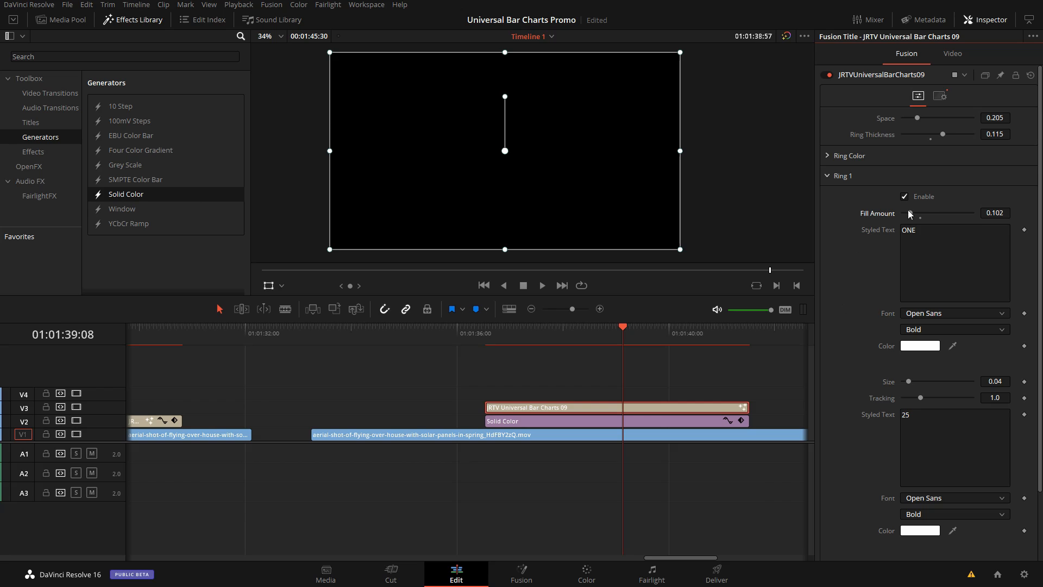
pyautogui.click(640, 344)
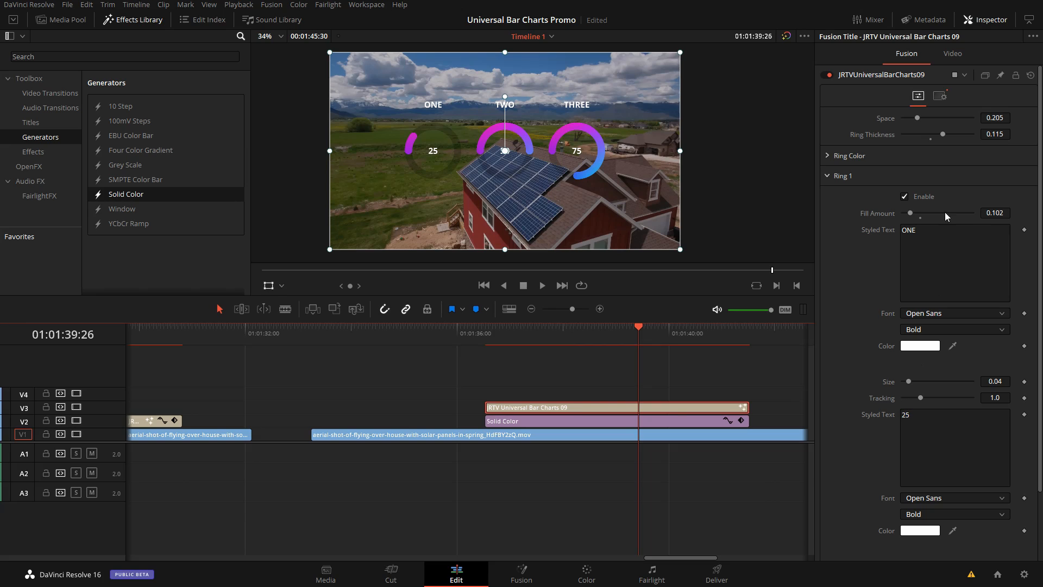
# Step: Clear Ring 1's label text in the Universal Bar Charts 09 title
pyautogui.doubleClick(908, 230)
pyautogui.press('BackSpace')
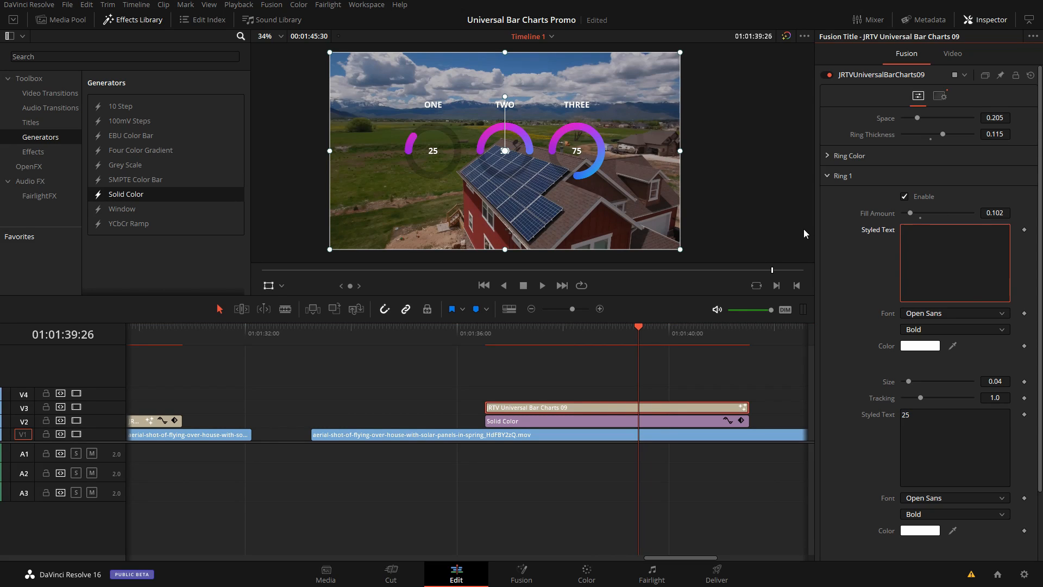
pyautogui.click(911, 416)
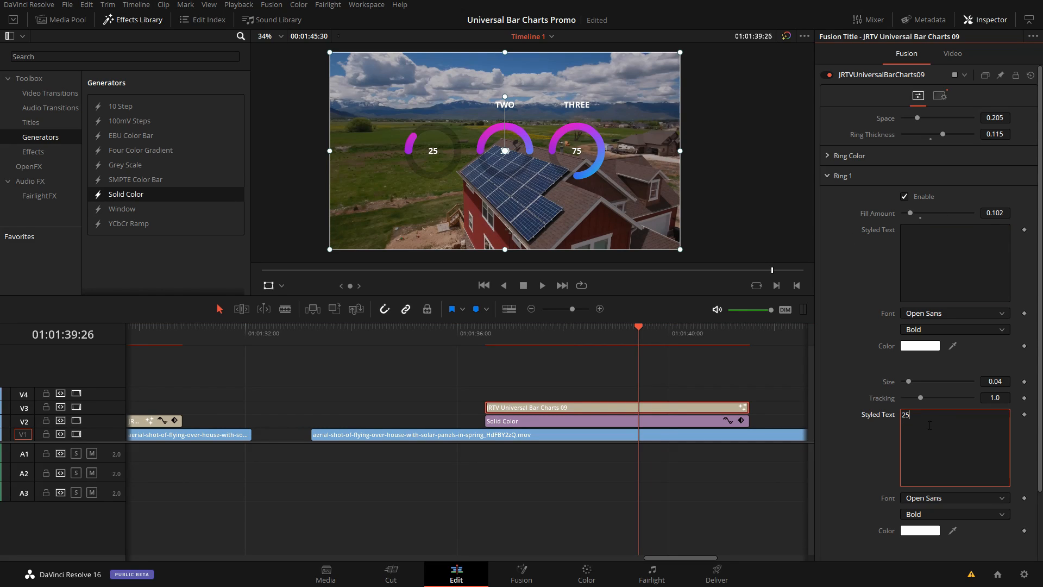
pyautogui.scroll(-3, 925, 419)
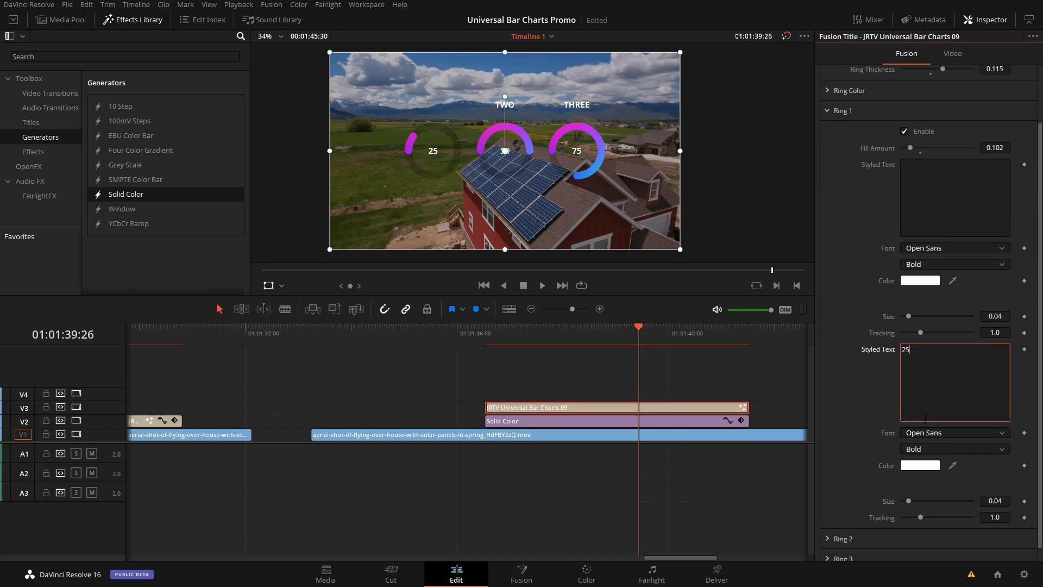
pyautogui.click(532, 409)
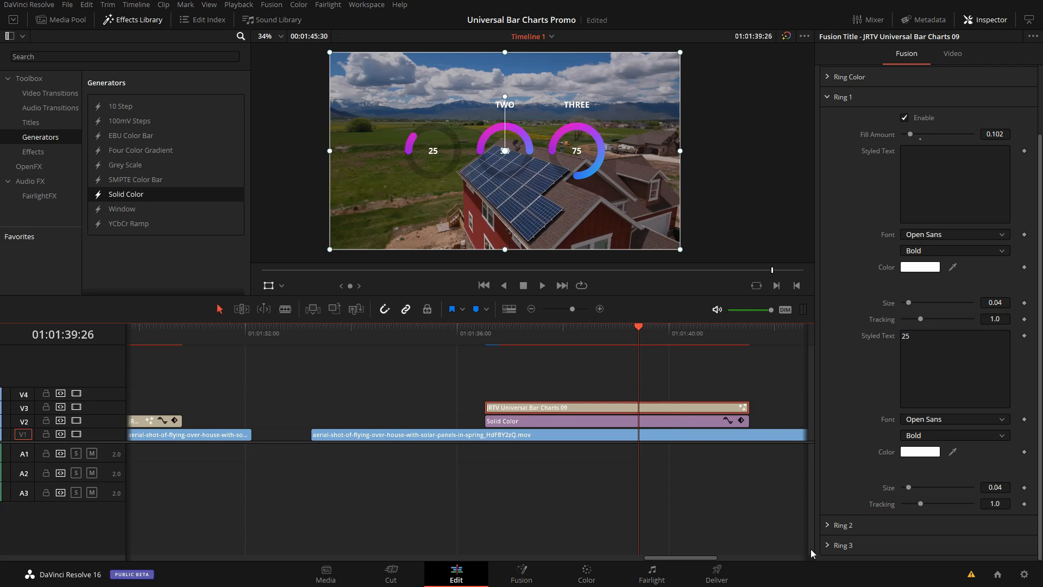
# Step: Disable Ring 2 in the Universal Bar Charts 09 title and set Ring 1's label text to ONE
pyautogui.scroll(-3, 826, 538)
pyautogui.click(826, 395)
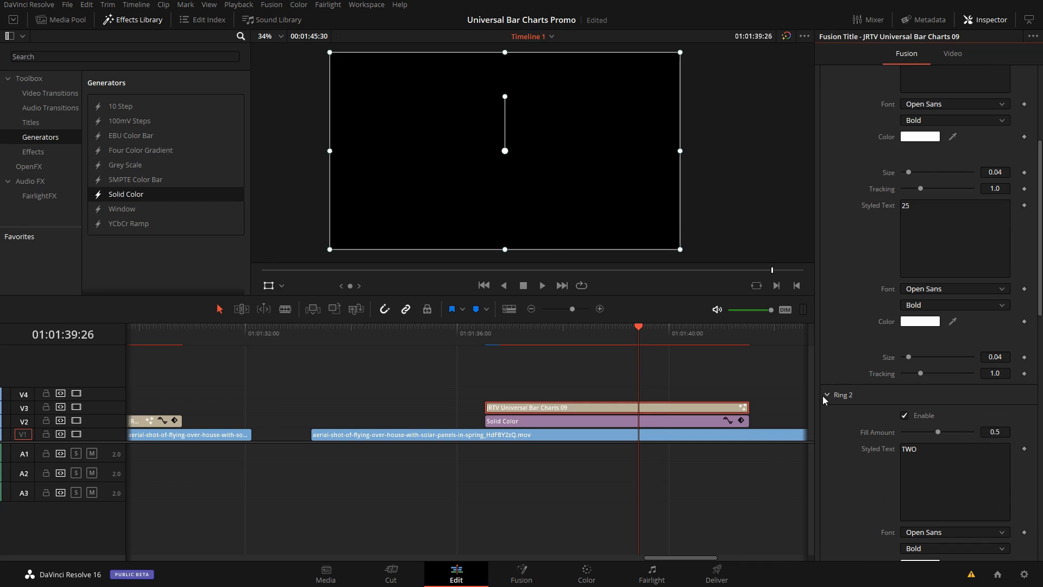
pyautogui.click(904, 417)
pyautogui.scroll(5, 912, 353)
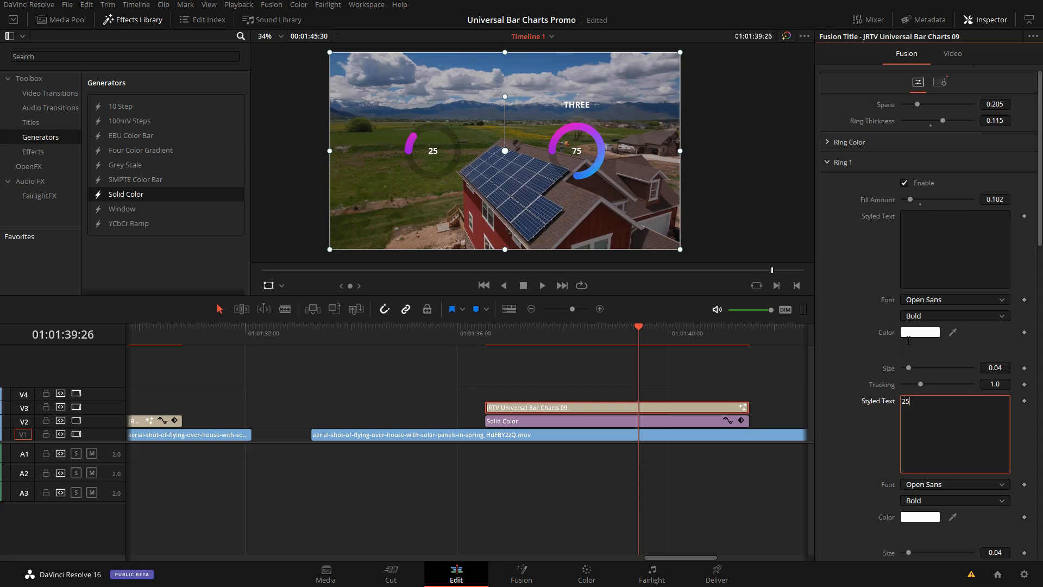
pyautogui.click(922, 239)
pyautogui.write('ONE')
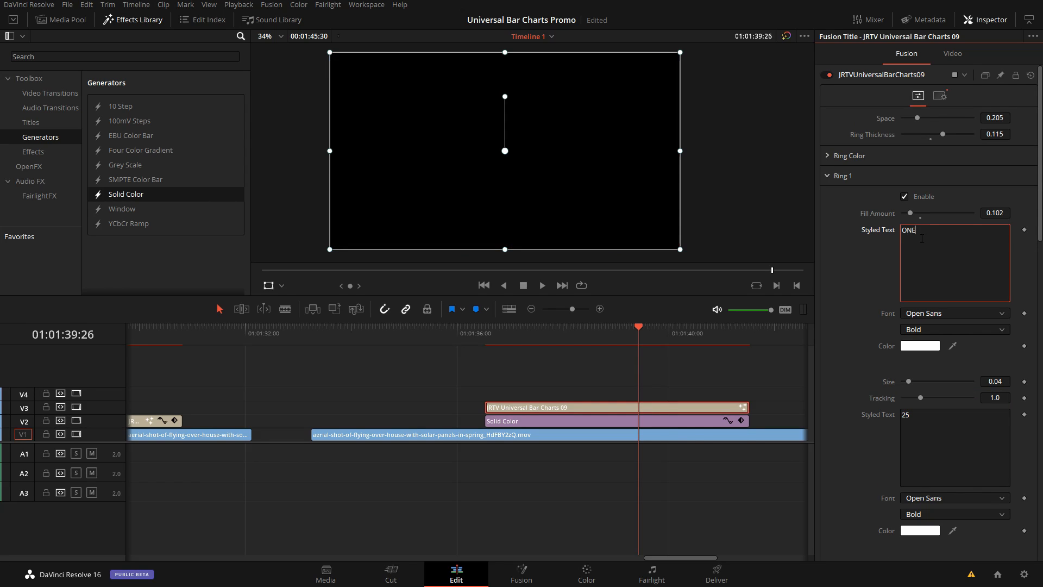
# Step: Duplicate the Universal Bar Charts 09 title onto V4 with Ring 2 enabled, and set the copy's Position Y to 79
pyautogui.moveTo(654, 408)
pyautogui.mouseDown()
pyautogui.moveTo(654, 387)
pyautogui.moveTo(677, 392)
pyautogui.moveTo(674, 409)
pyautogui.mouseUp()
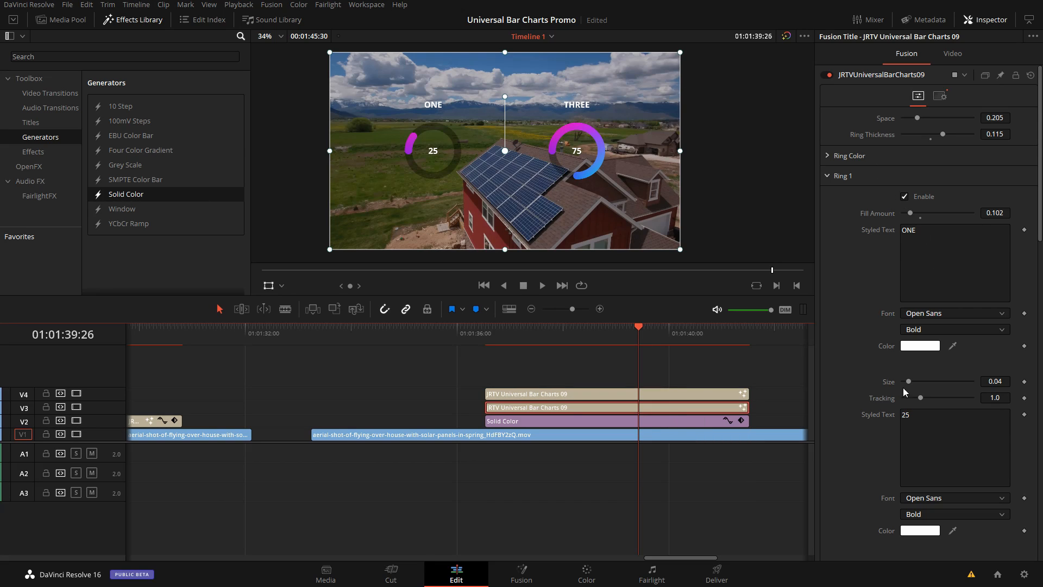
pyautogui.scroll(-6, 903, 387)
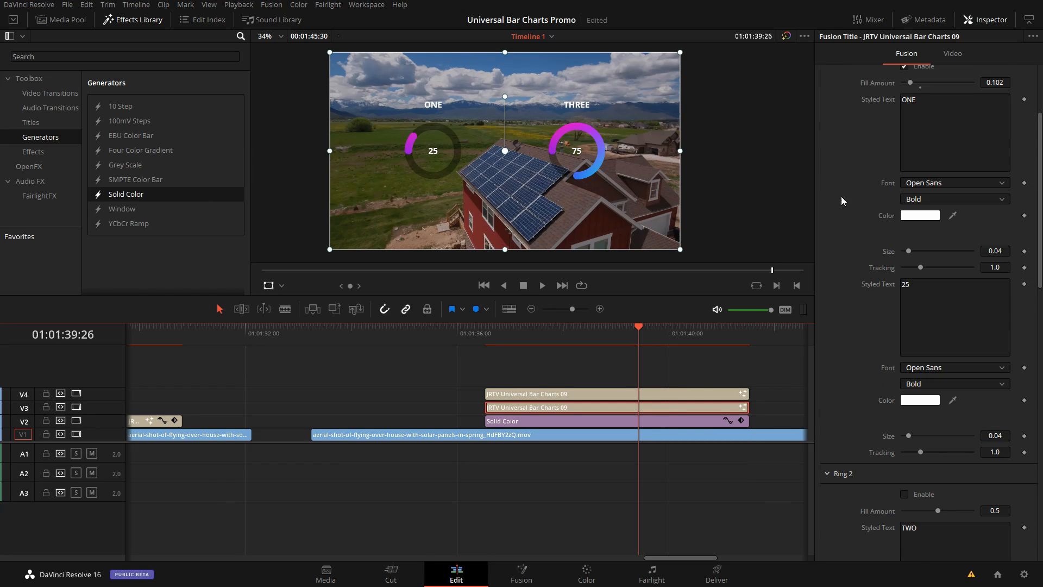
pyautogui.click(679, 393)
pyautogui.click(953, 54)
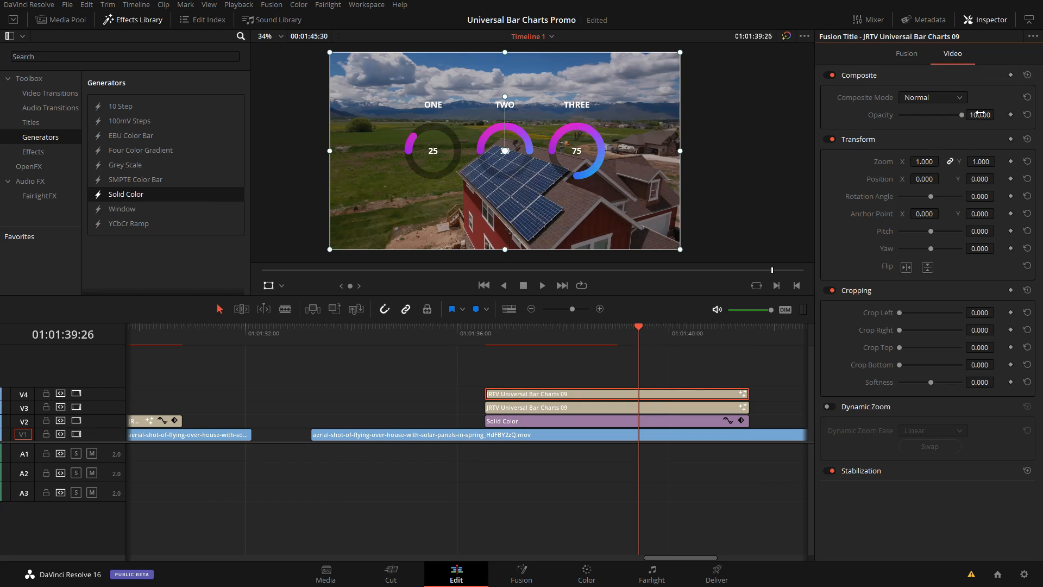
pyautogui.moveTo(976, 163); pyautogui.dragTo(997, 178)
pyautogui.doubleClick(884, 162)
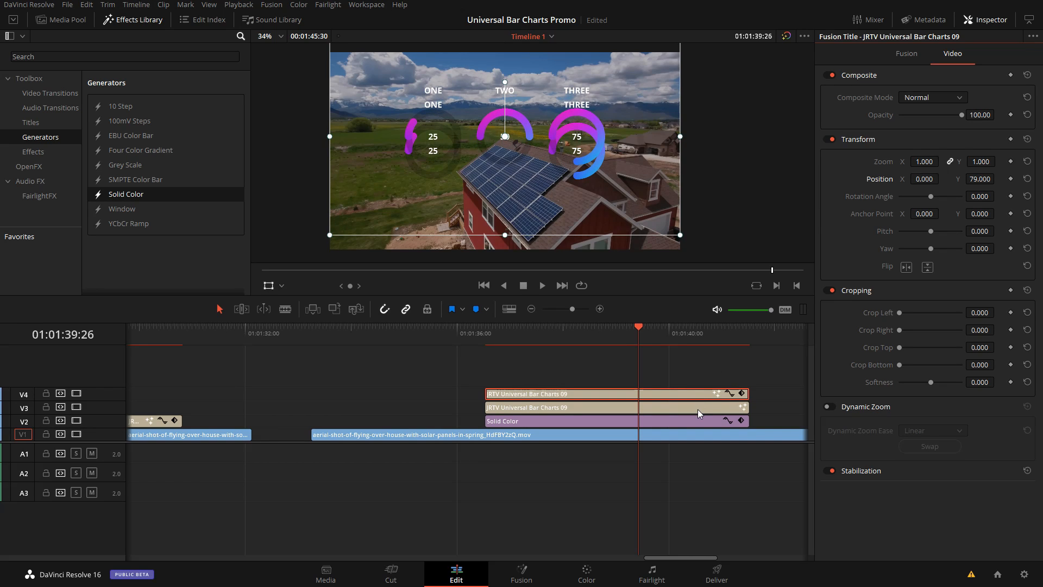
# Step: Set the V3 Universal Bar Charts 09 title's Position Y to -354 and reduce its ring Space to 0.11
pyautogui.click(697, 409)
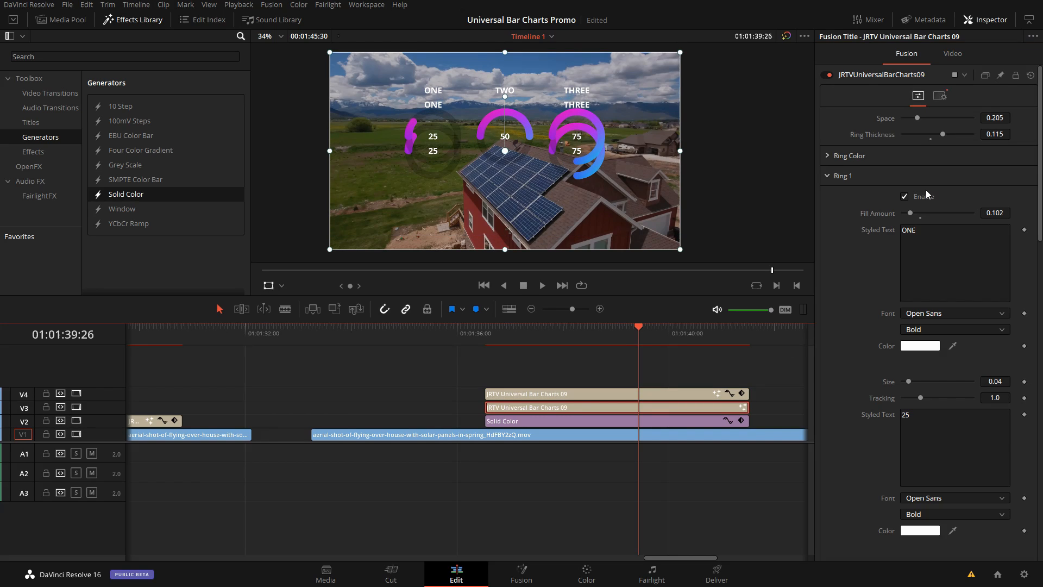
pyautogui.click(953, 54)
pyautogui.moveTo(981, 178); pyautogui.dragTo(997, 178)
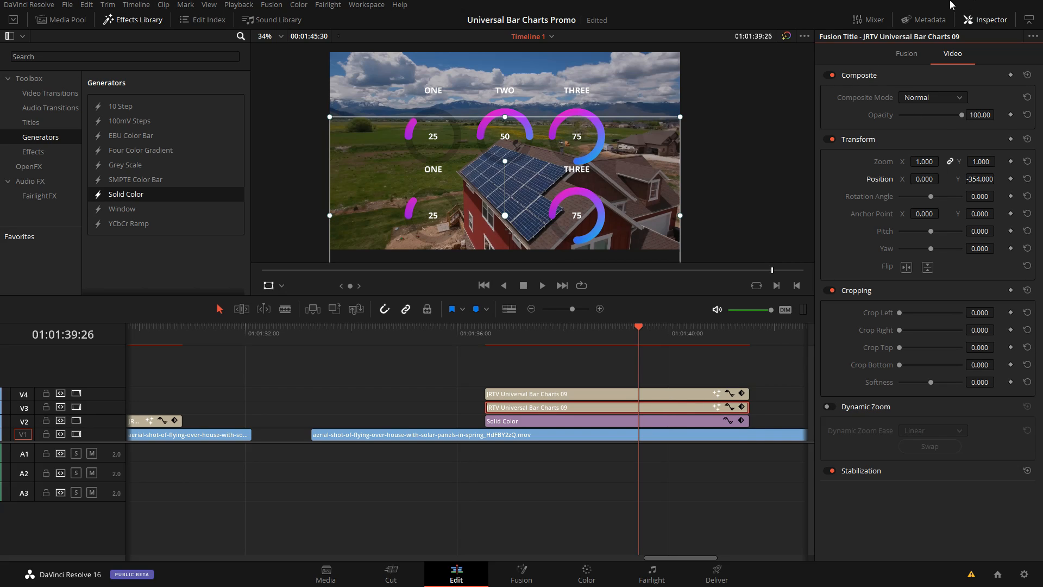
pyautogui.click(906, 54)
pyautogui.scroll(5, 896, 252)
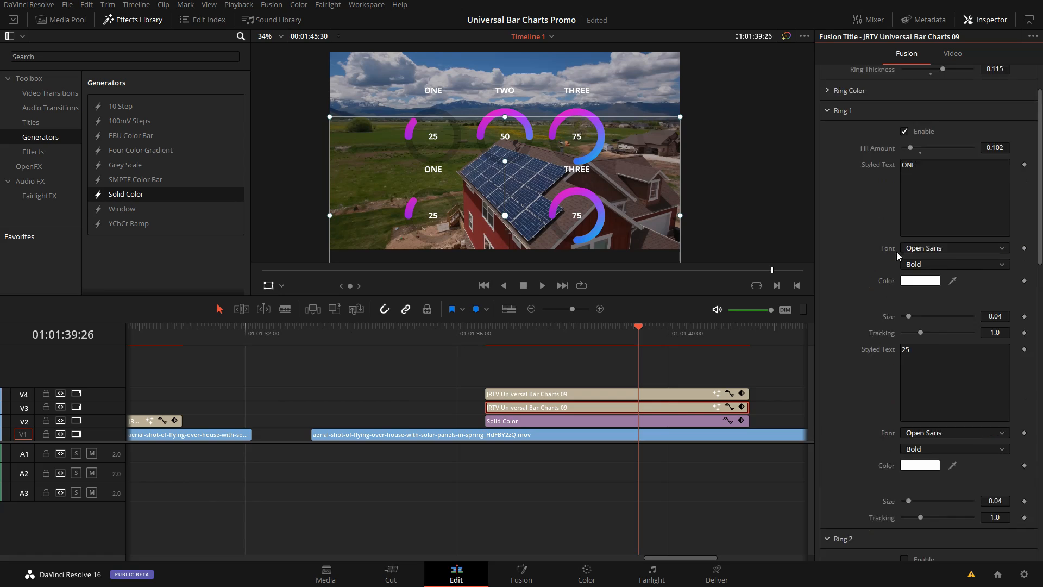
pyautogui.moveTo(920, 119); pyautogui.dragTo(909, 119)
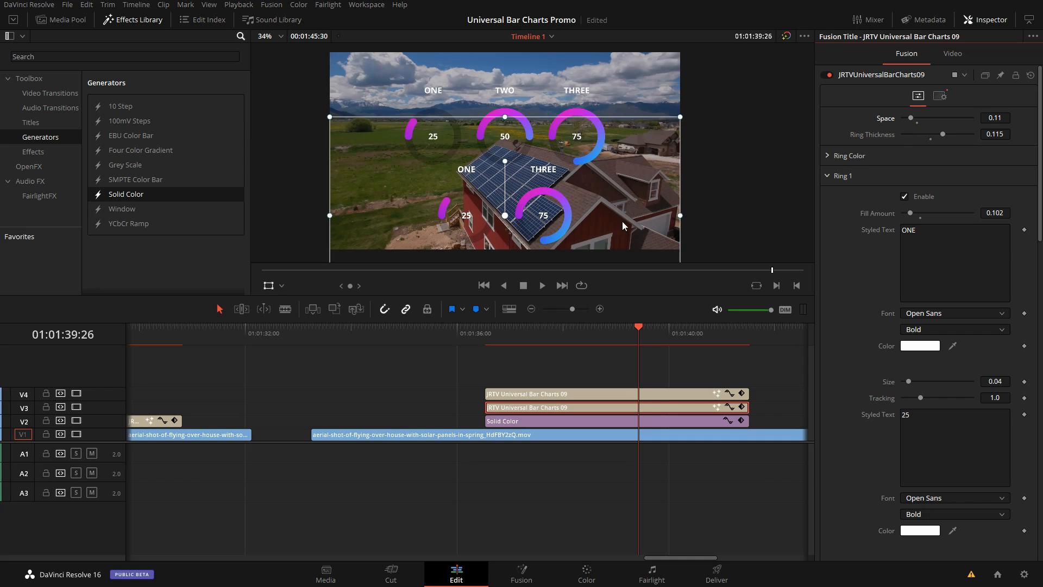
# Step: Reposition the two ring charts in the viewer, with the V3 two-ring row above and the V4 three-ring row below
pyautogui.moveTo(552, 235); pyautogui.dragTo(548, 126)
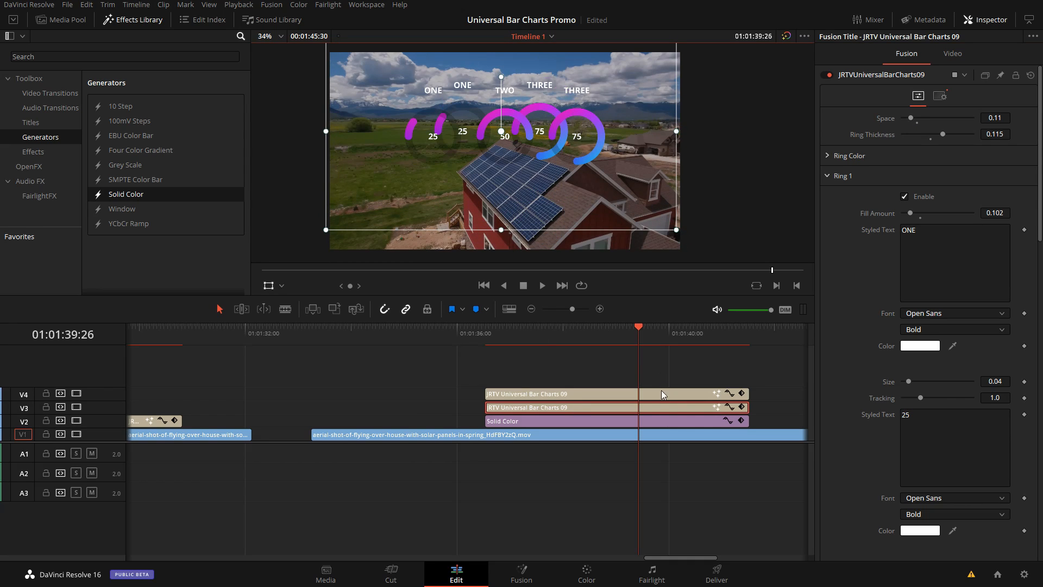
pyautogui.click(661, 392)
pyautogui.moveTo(592, 187); pyautogui.dragTo(586, 208)
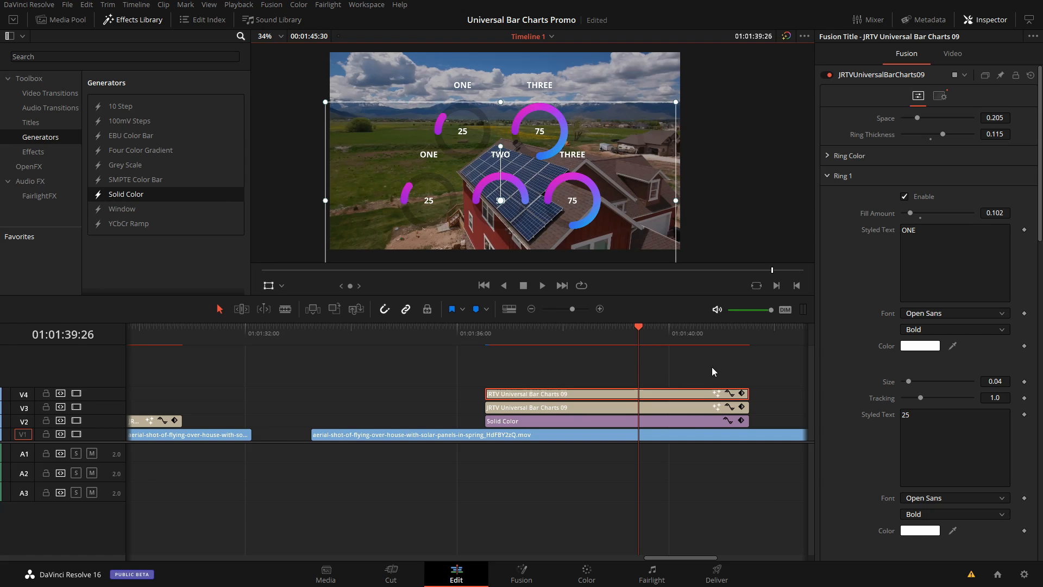
# Step: Replace both Universal Bar Charts 09 titles with JRTV Universal Bar Charts 05 on V5 above the Solid Color
pyautogui.moveTo(712, 366); pyautogui.dragTo(654, 396)
pyautogui.press('Delete')
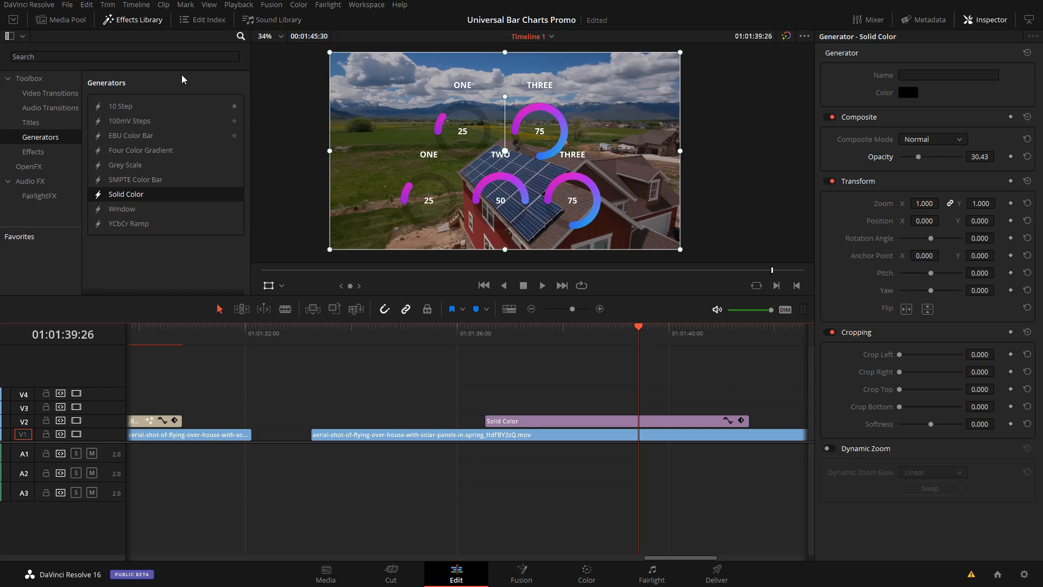
pyautogui.click(71, 20)
pyautogui.click(133, 19)
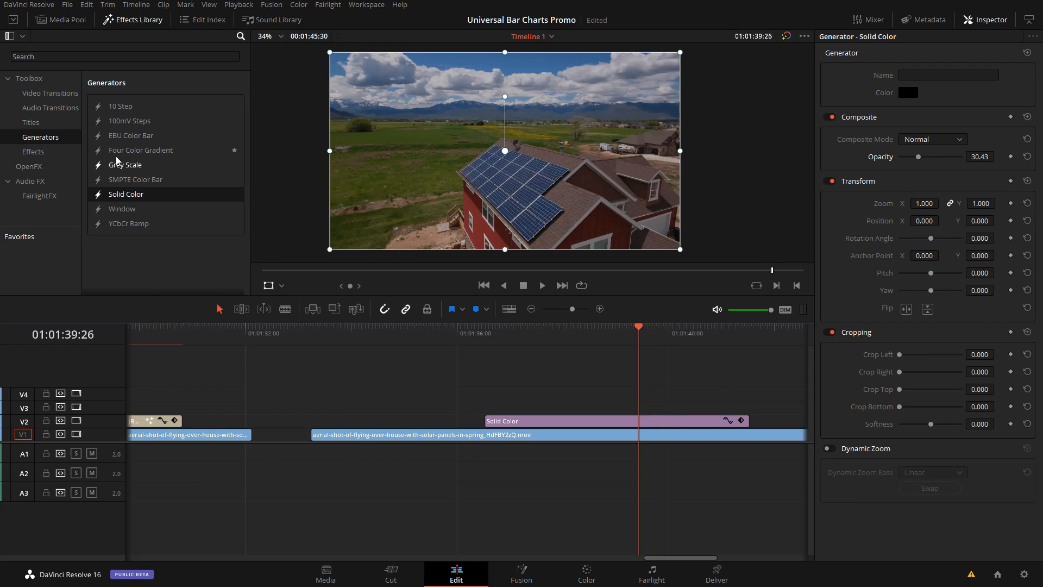
pyautogui.click(32, 122)
pyautogui.scroll(-5, 187, 212)
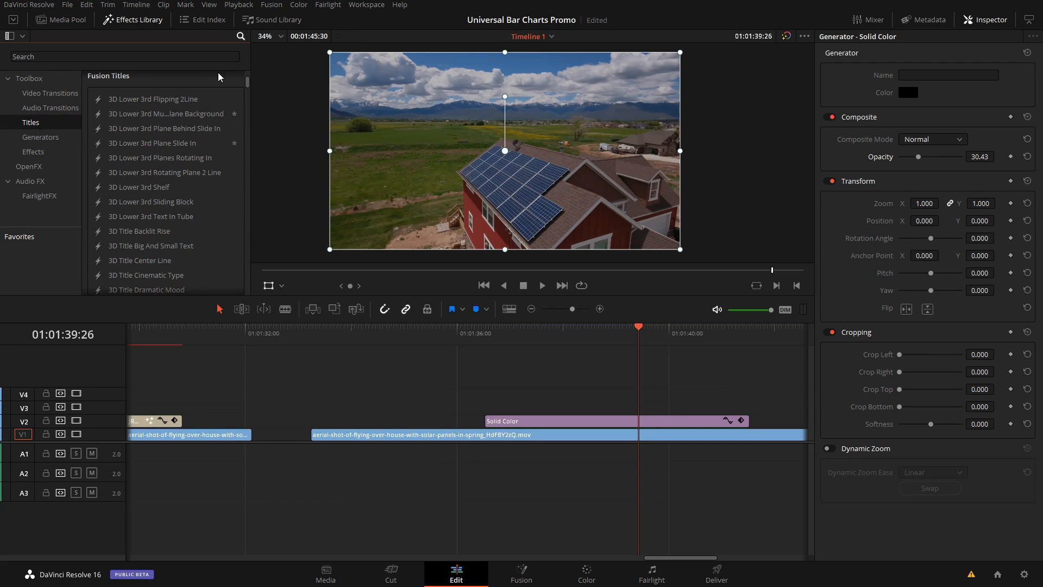
pyautogui.click(45, 57)
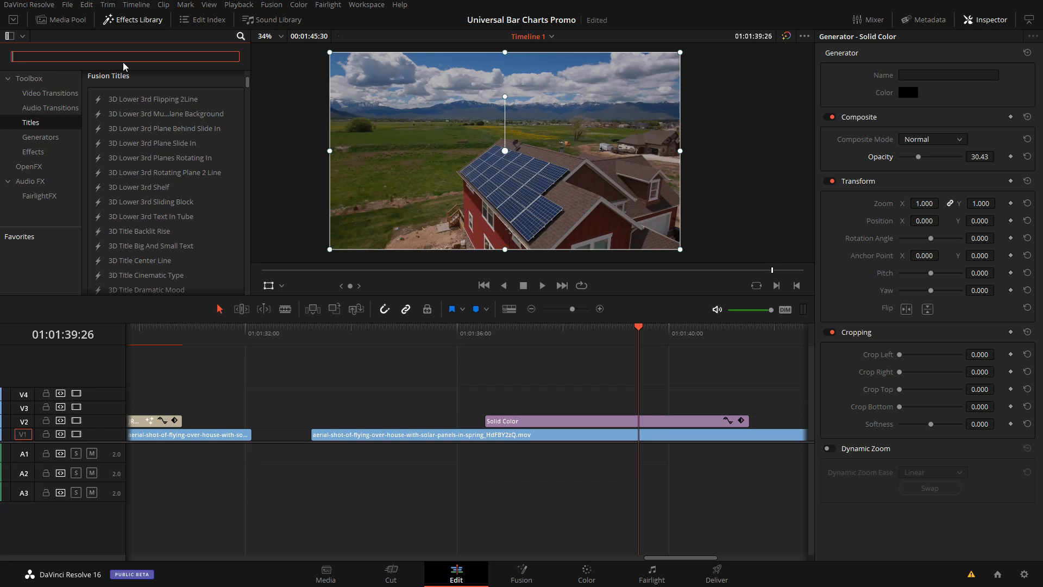
pyautogui.write('uni')
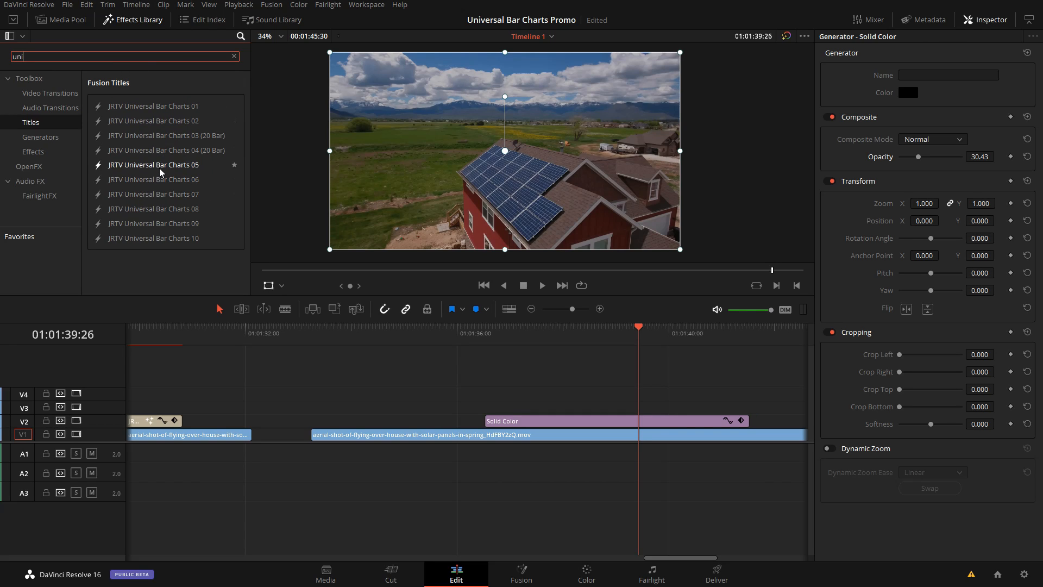
pyautogui.moveTo(160, 171); pyautogui.dragTo(489, 379)
pyautogui.click(621, 331)
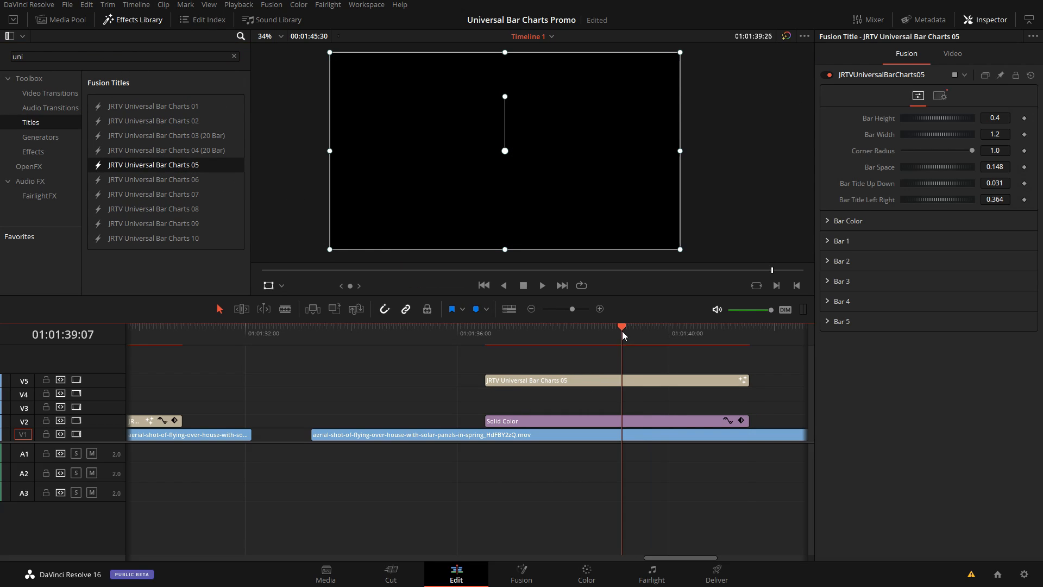
# Step: Duplicate the Universal Bar Charts 05 title onto V4 and clear the Bar 1 and Bar 2 labels in the upper title
pyautogui.moveTo(652, 380); pyautogui.dragTo(650, 391)
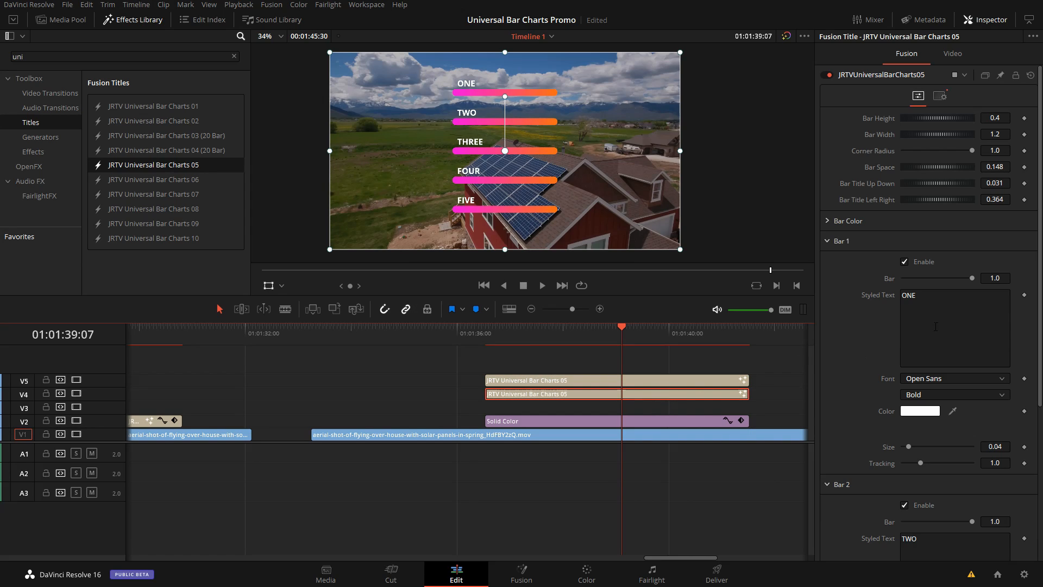
pyautogui.click(922, 295)
pyautogui.scroll(-4, 865, 391)
pyautogui.click(907, 373)
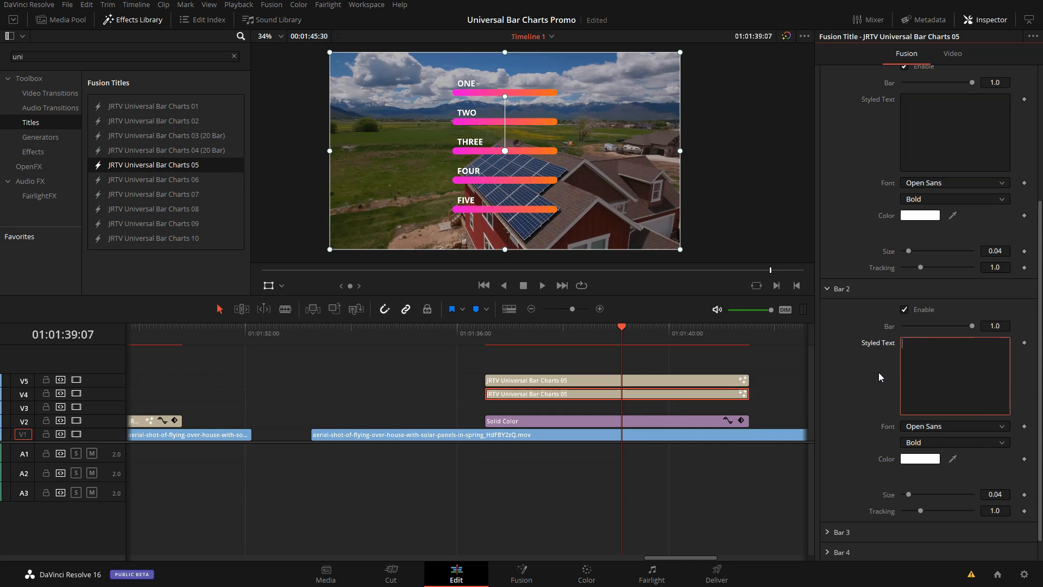
# Step: Clear the Bar 3, Bar 4 and Bar 5 label text in the upper Universal Bar Charts 05 title
pyautogui.scroll(-1, 918, 435)
pyautogui.click(828, 505)
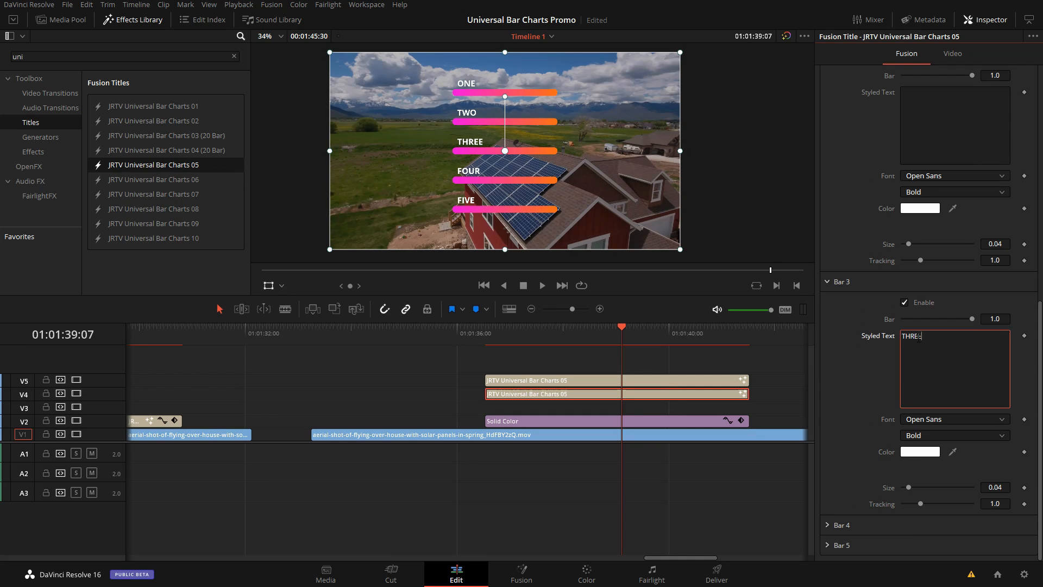
pyautogui.click(826, 525)
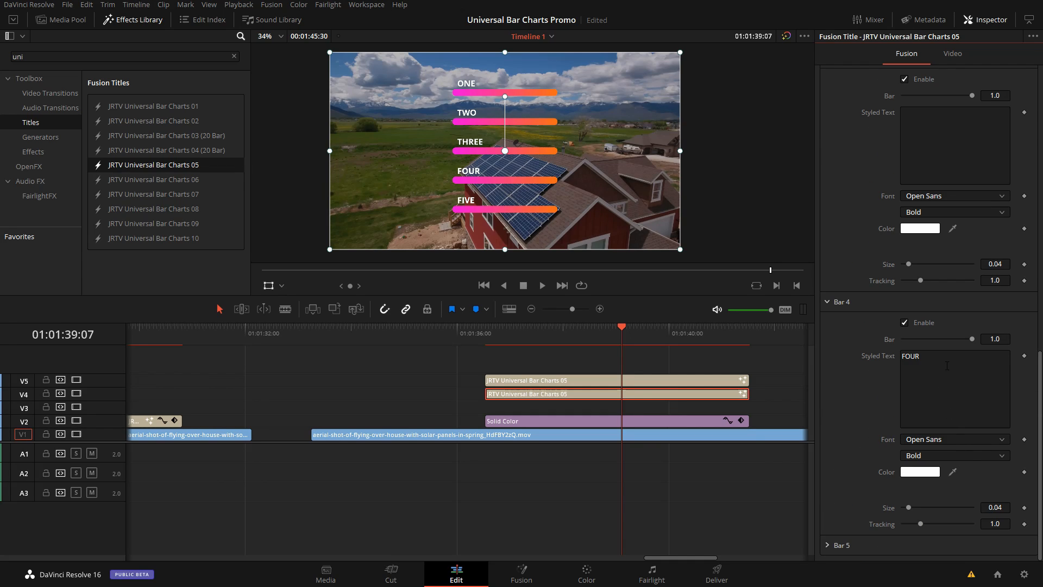
pyautogui.click(907, 415)
pyautogui.click(828, 544)
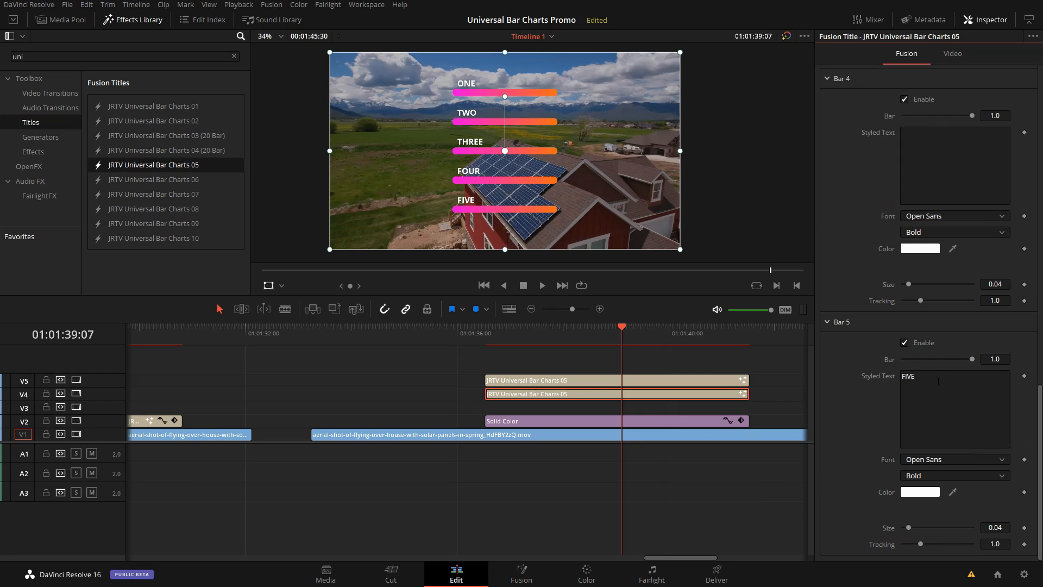
pyautogui.click(713, 395)
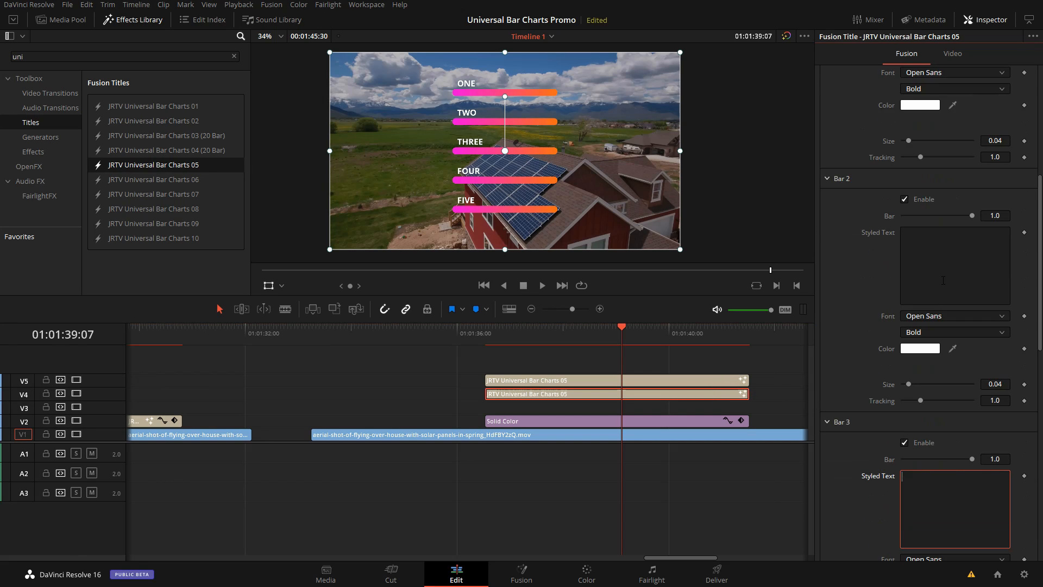
# Step: Recolor the unlabeled title's bar gradient from blue to cyan and set its Position Y to -43
pyautogui.click(827, 221)
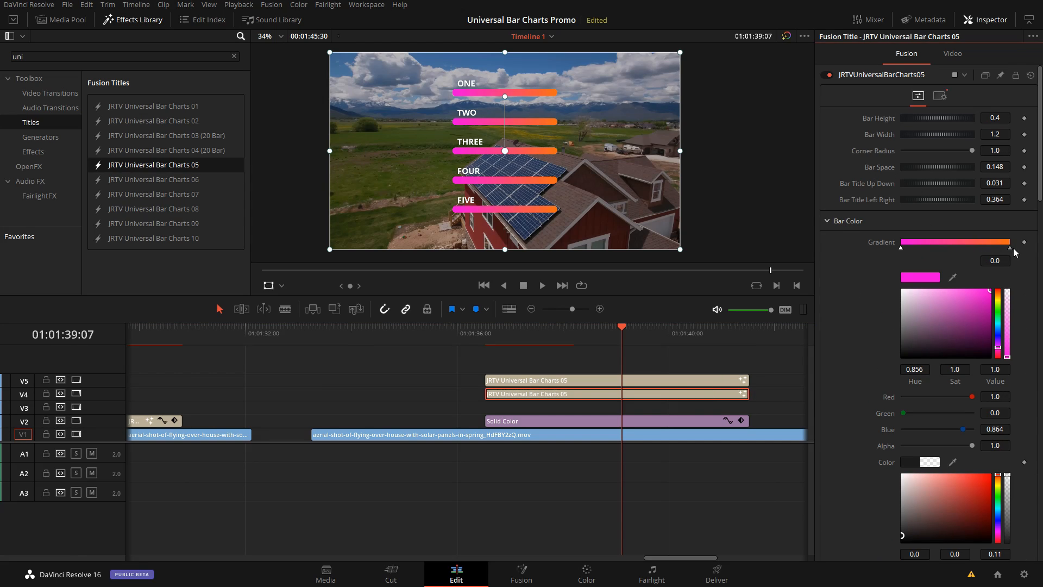
pyautogui.moveTo(997, 347); pyautogui.dragTo(999, 334)
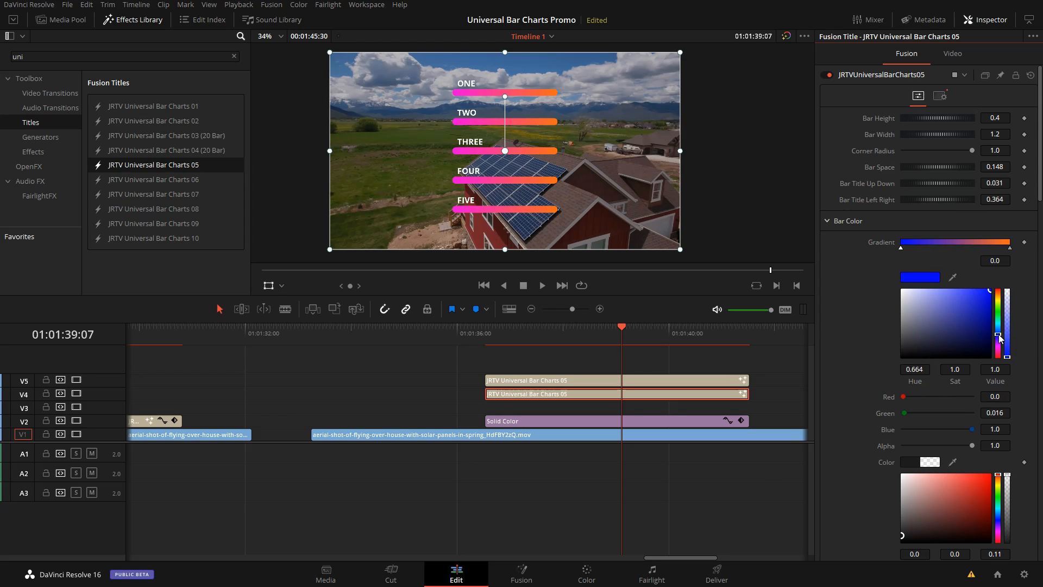
pyautogui.click(1009, 248)
pyautogui.click(999, 325)
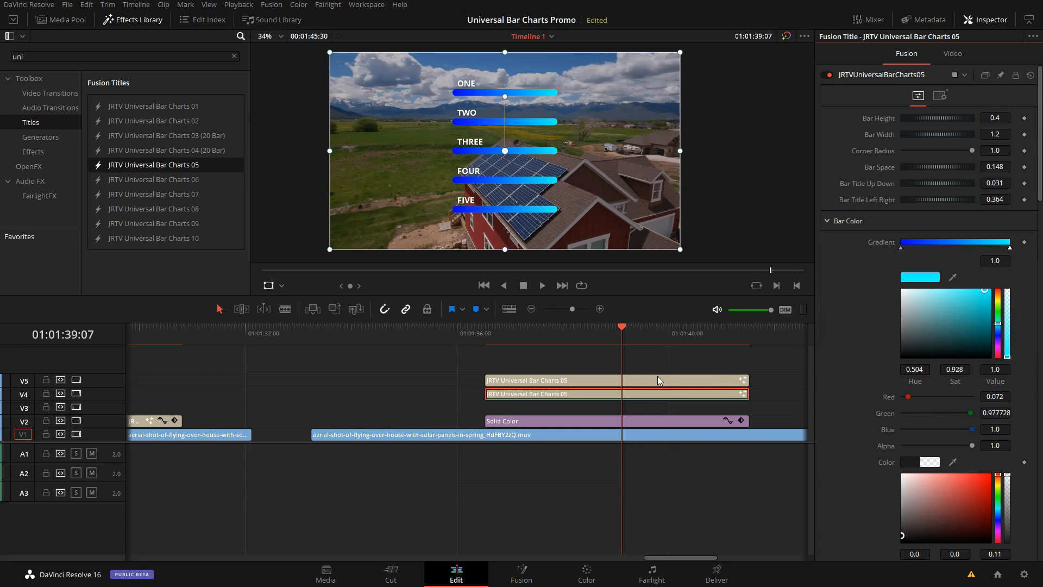
pyautogui.click(952, 54)
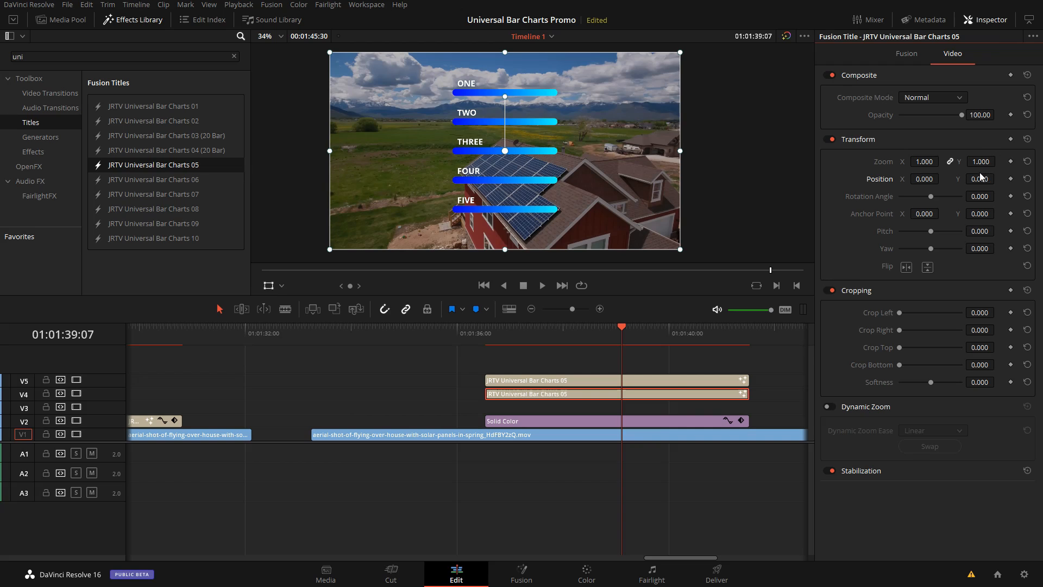
pyautogui.moveTo(980, 179)
pyautogui.mouseDown()
pyautogui.moveTo(967, 179)
pyautogui.moveTo(999, 178)
pyautogui.mouseUp()
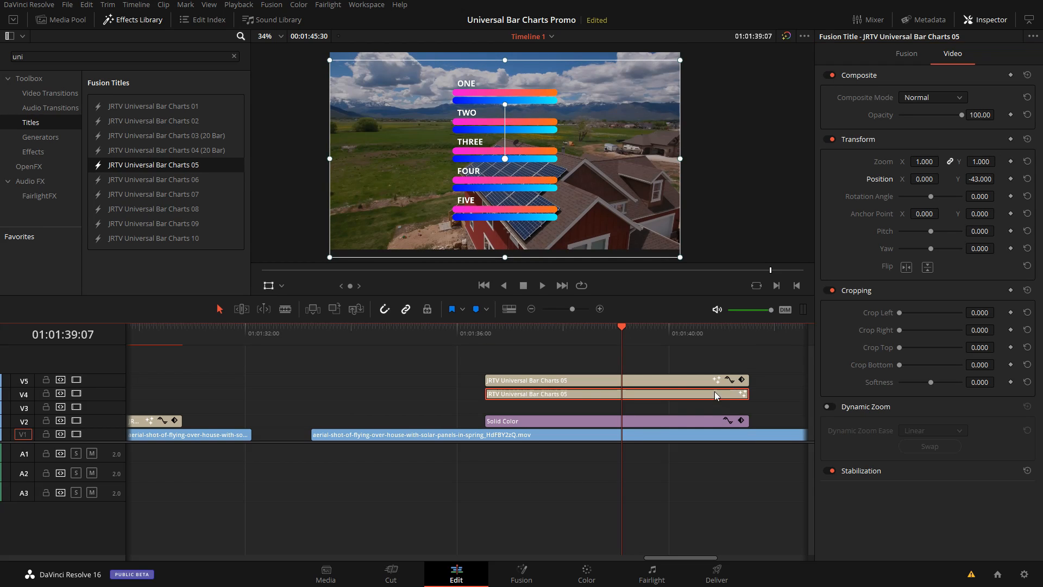
# Step: Shorten the blue bars by setting Bar 1 to 0.709 and Bar 2 to 0.882
pyautogui.click(902, 55)
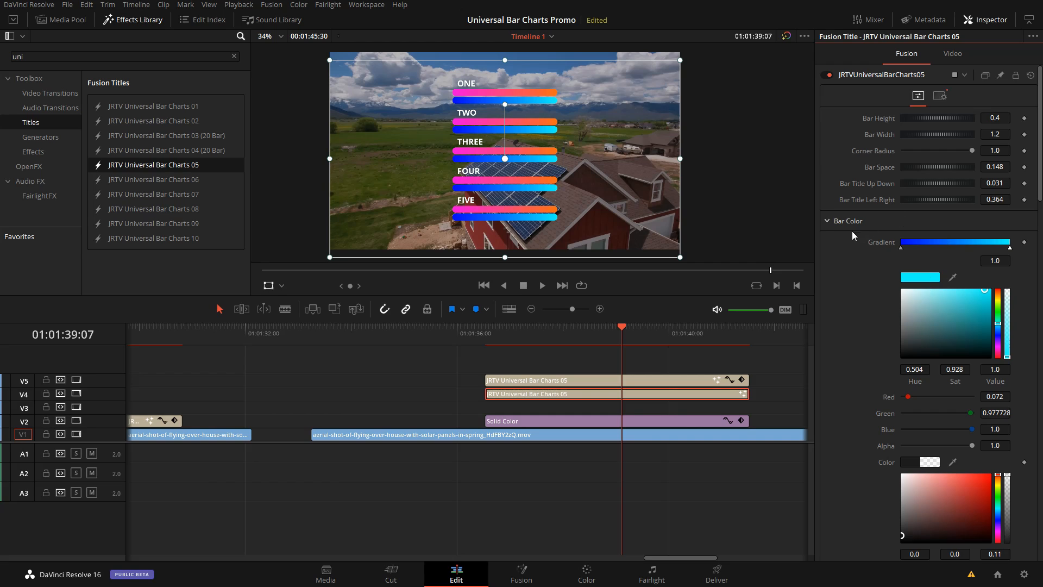
pyautogui.click(828, 221)
pyautogui.click(950, 278)
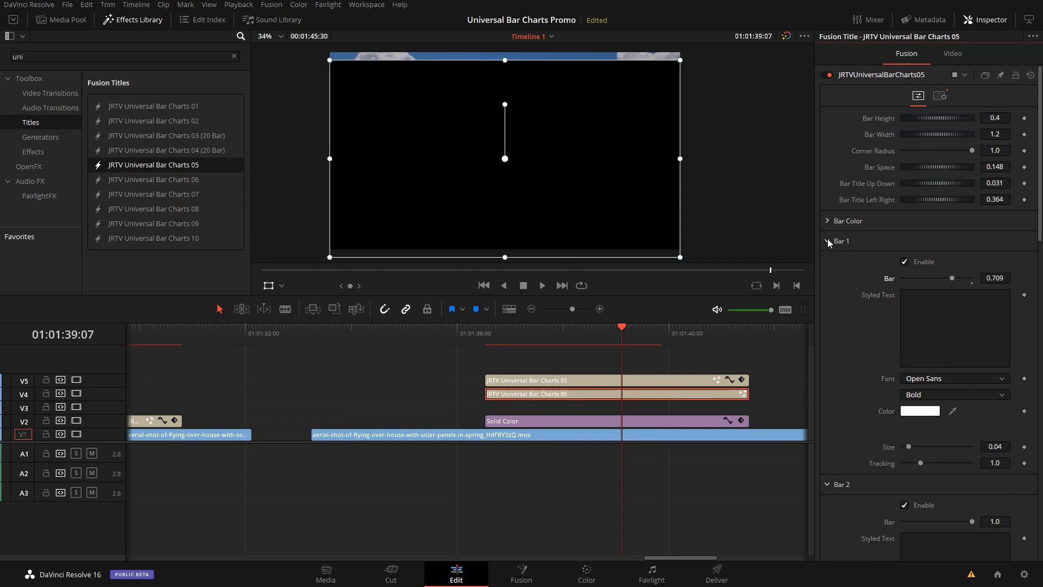
pyautogui.click(828, 241)
pyautogui.moveTo(968, 298); pyautogui.dragTo(964, 299)
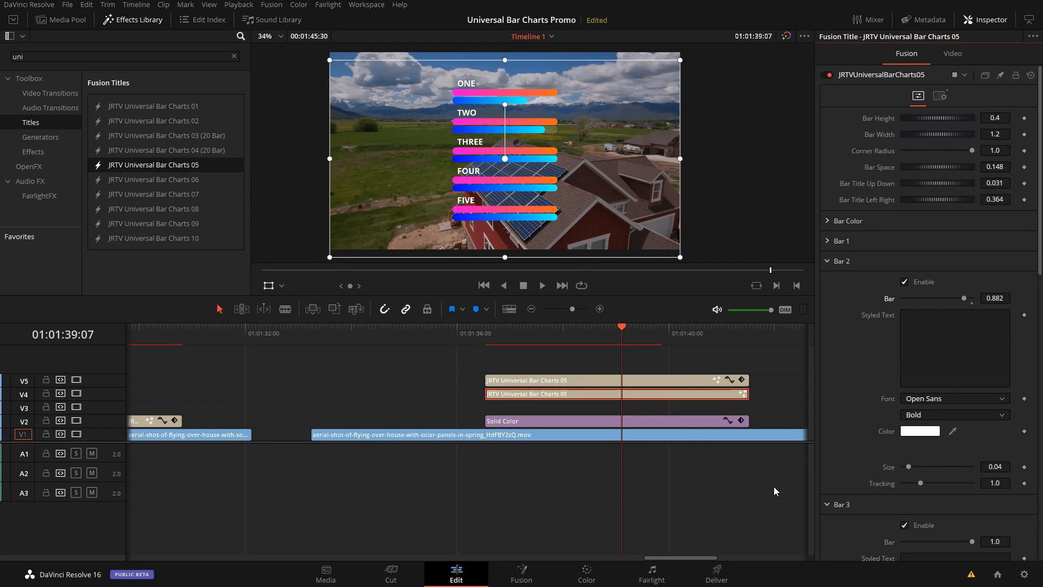